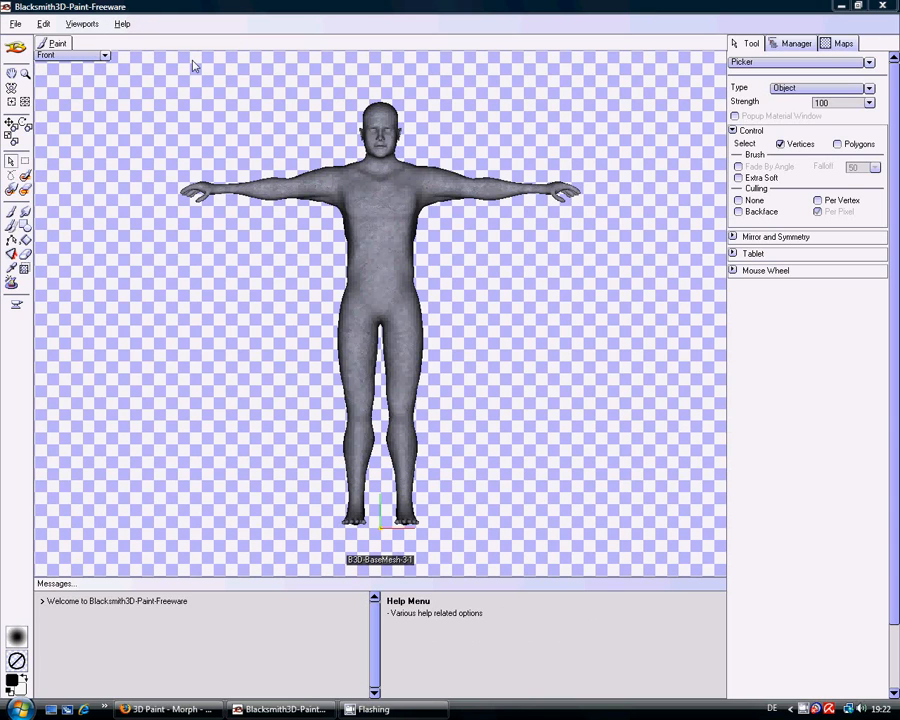
- Switch to Firefox to look over the Blacksmith3D product page, then close the browser
click(172, 709)
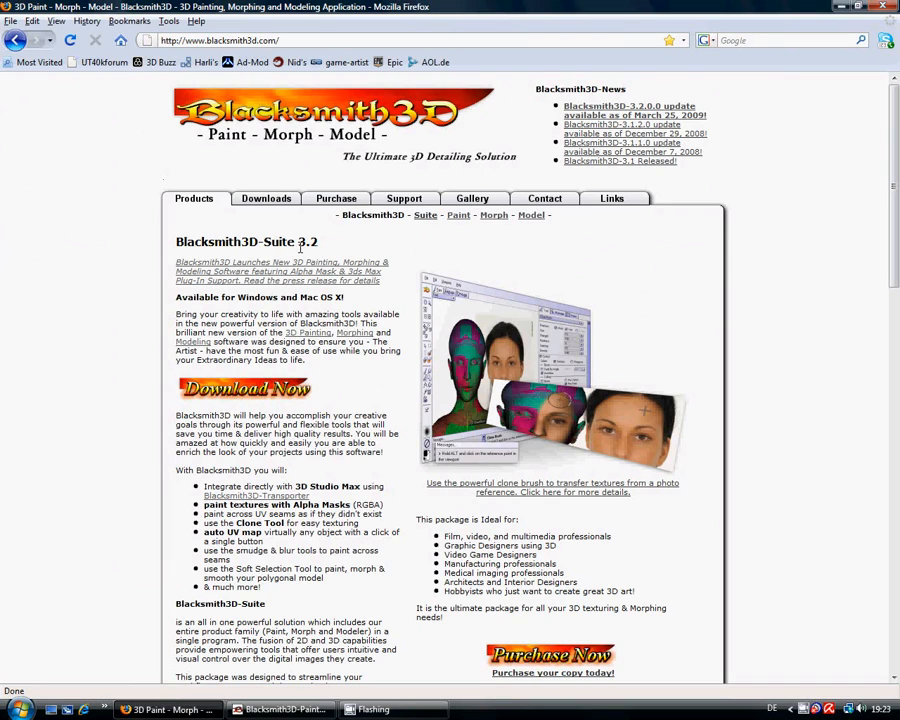
mouse_move(894, 247)
mouse_down()
mouse_move(897, 632)
mouse_move(897, 250)
mouse_up()
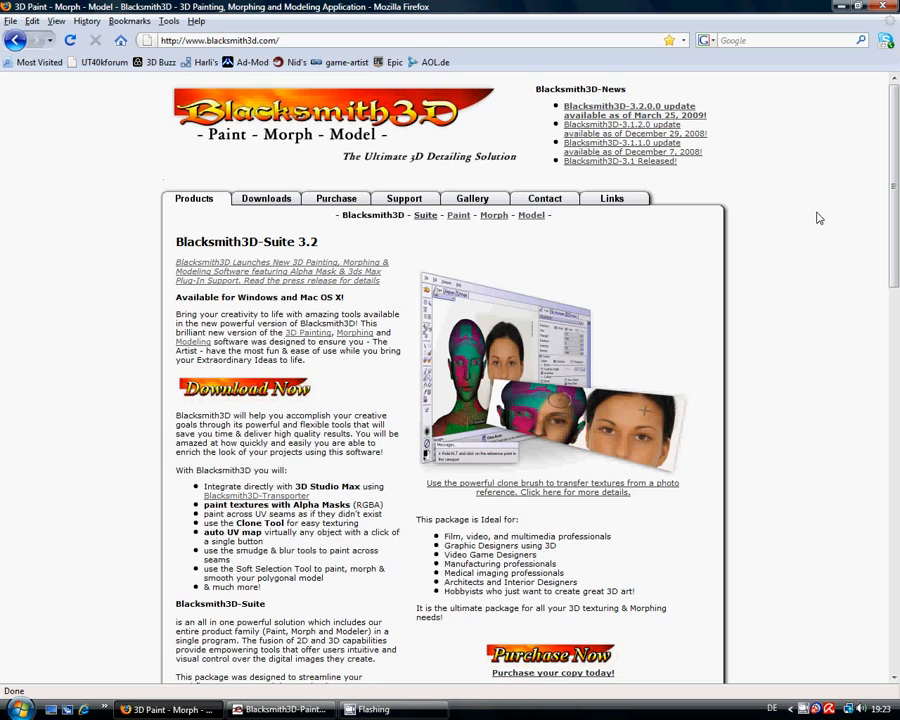
click(886, 7)
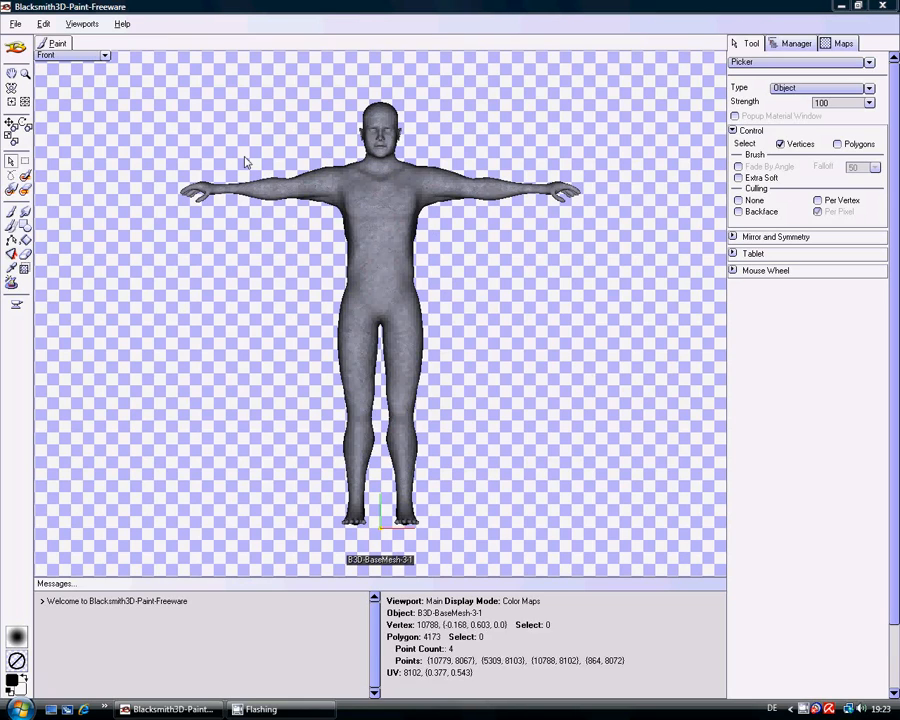
- Import the SK_VH_LandBuggy.obj model with Import Textures enabled, replacing the base human mesh
click(16, 24)
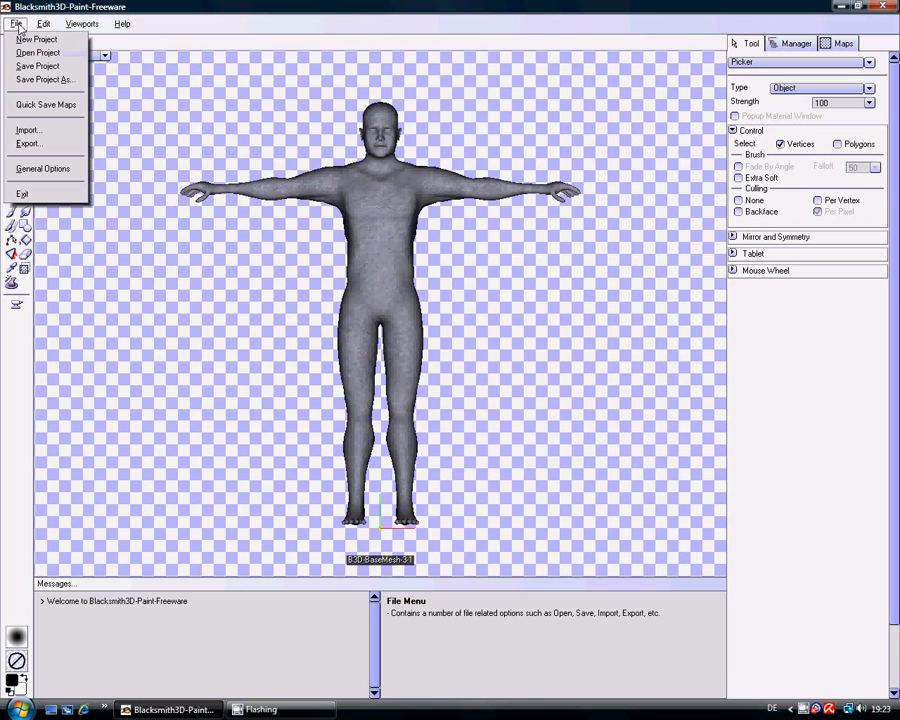
click(28, 130)
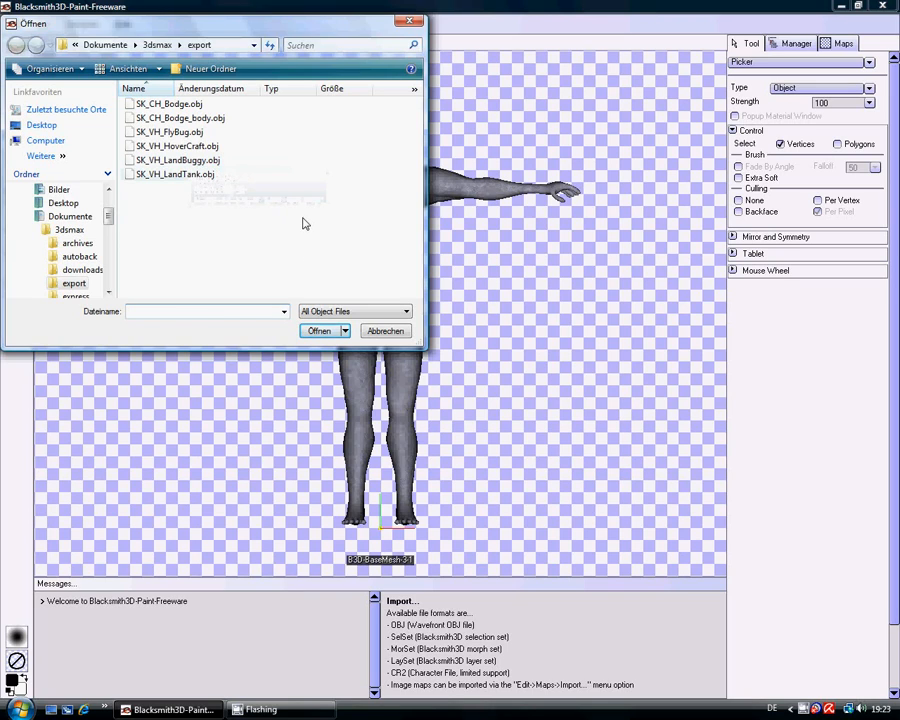
click(202, 162)
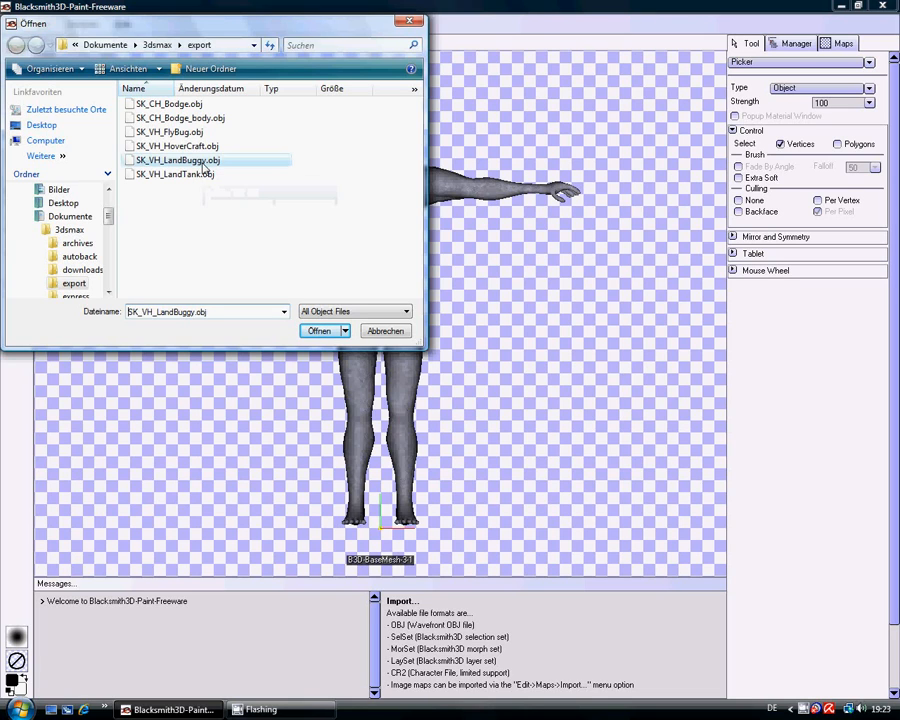
click(317, 332)
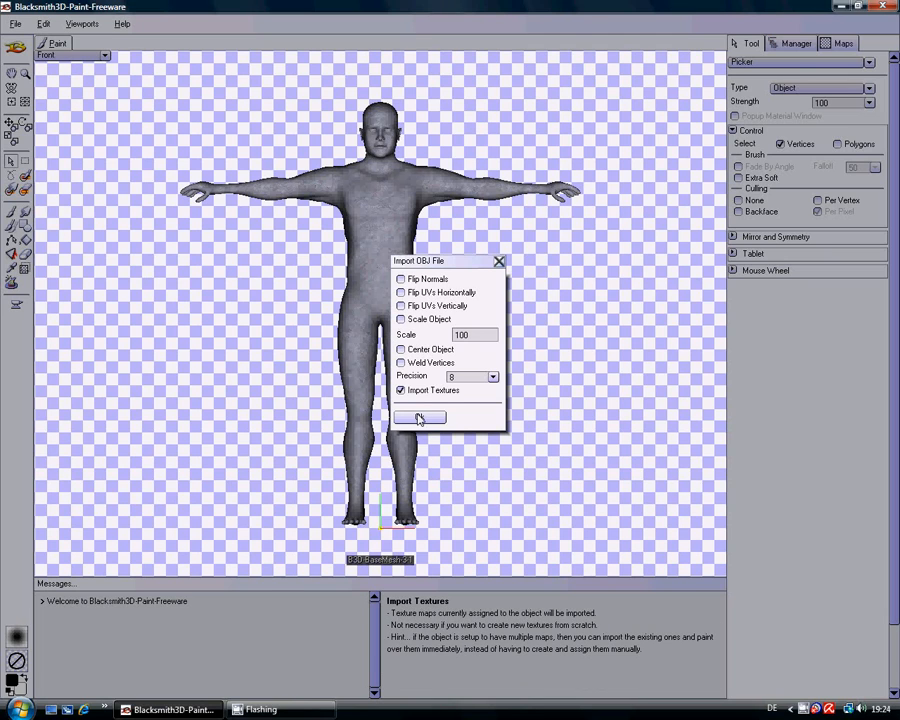
click(419, 418)
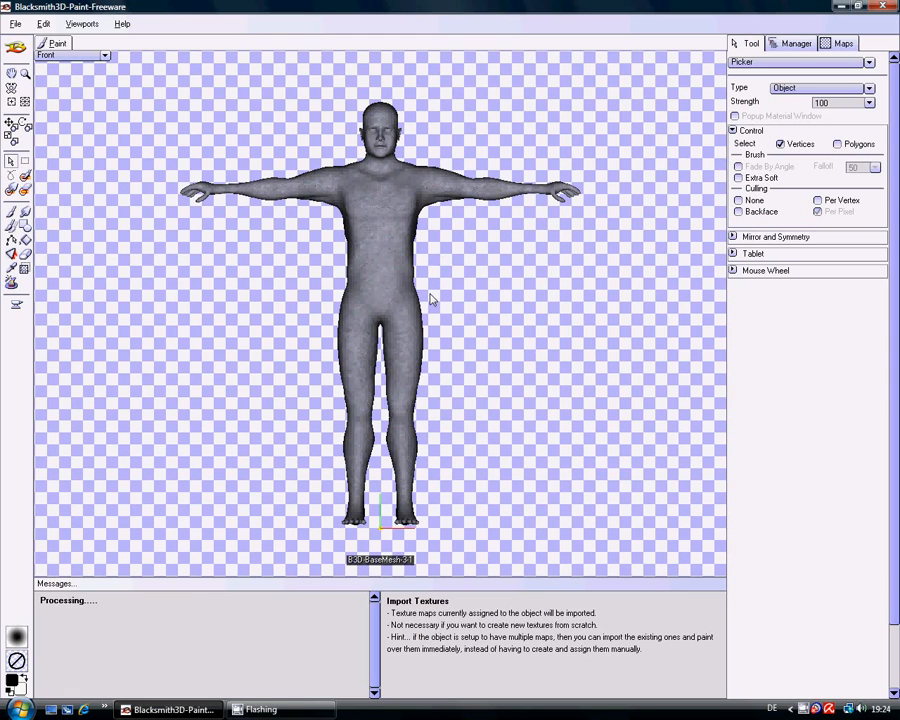
click(498, 402)
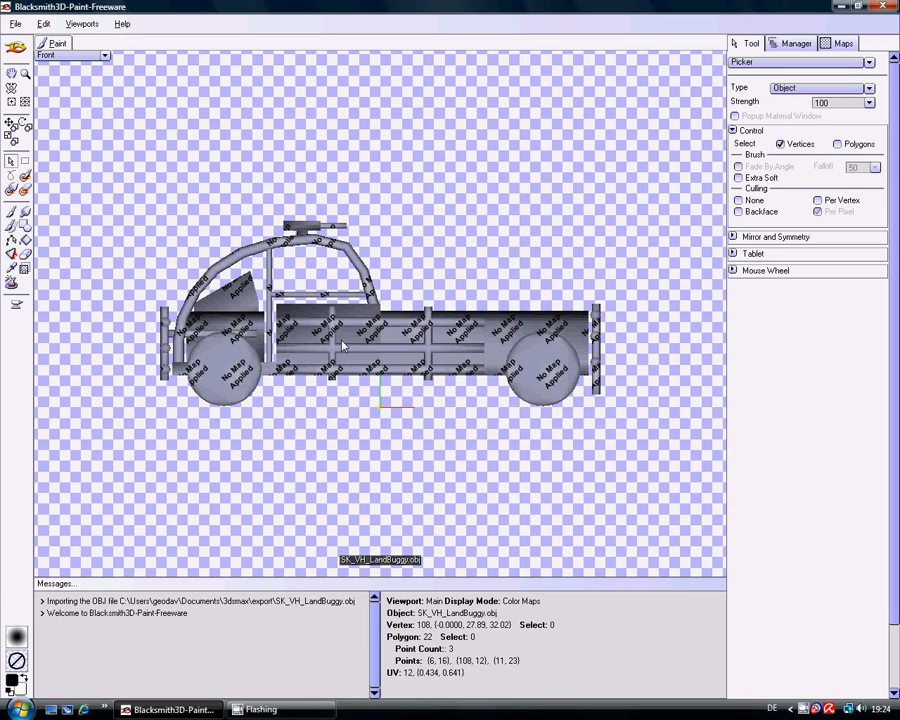
- Create a new 1024 x 1024 map named damagemask.tga and invert its colors to black
click(842, 46)
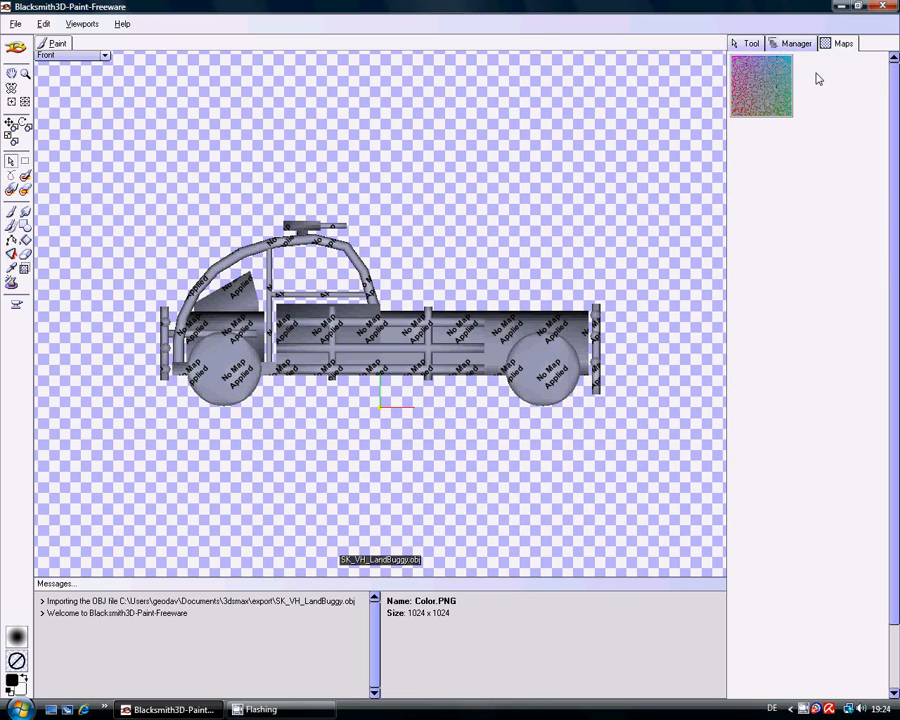
right_click(818, 79)
click(818, 81)
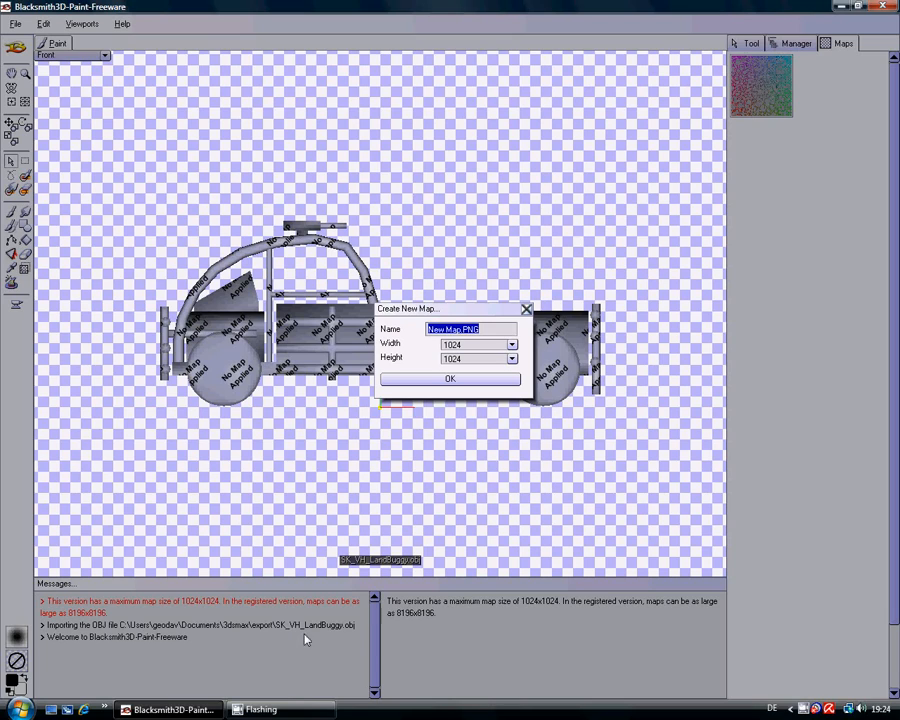
click(489, 333)
drag(455, 330, 405, 329)
text(damagemask.tga)
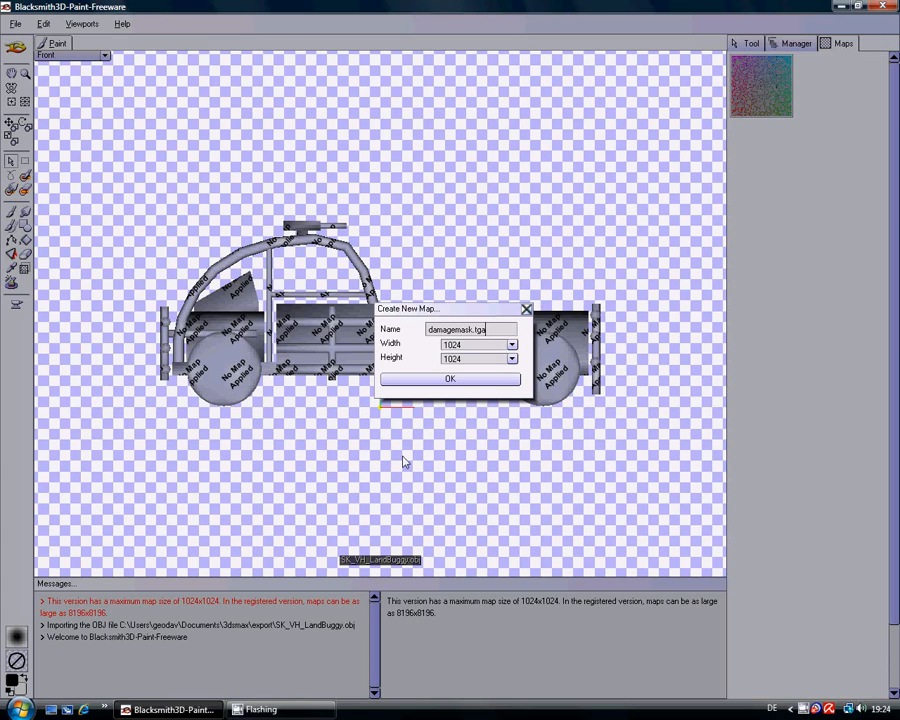
click(450, 380)
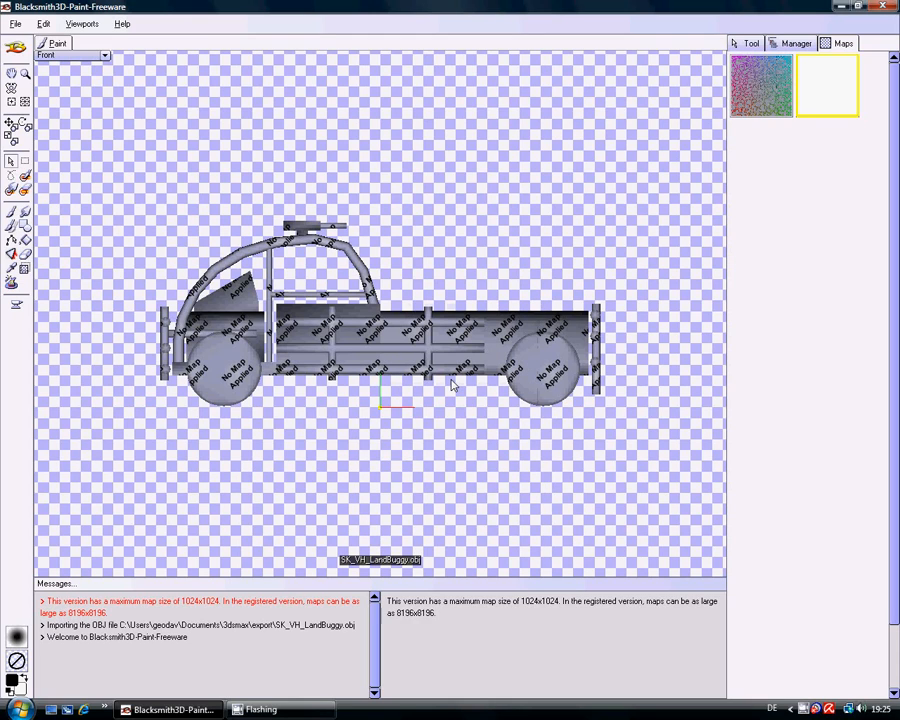
right_click(815, 82)
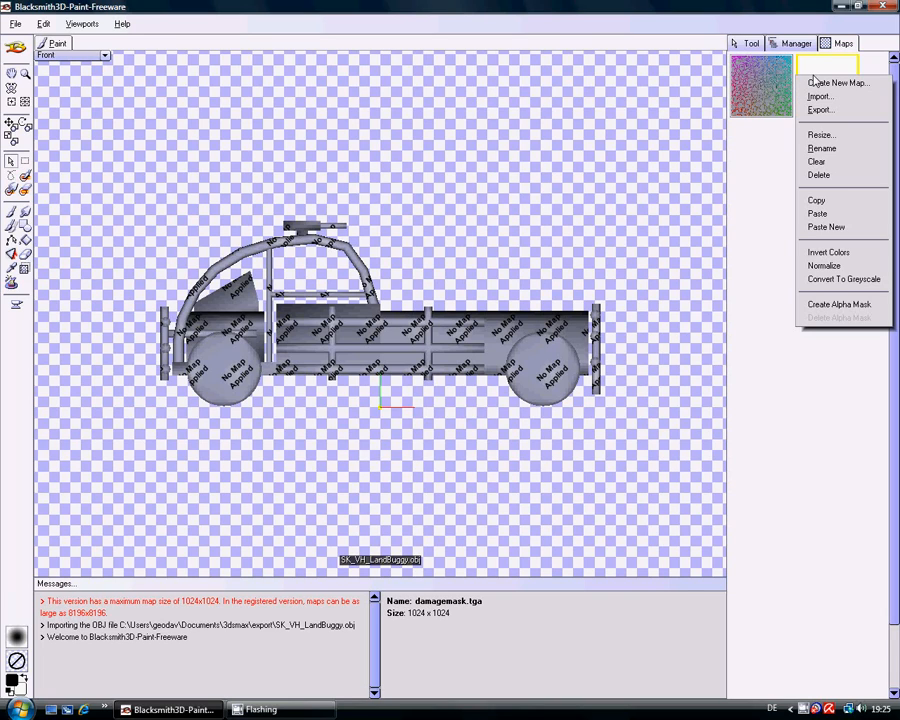
click(851, 259)
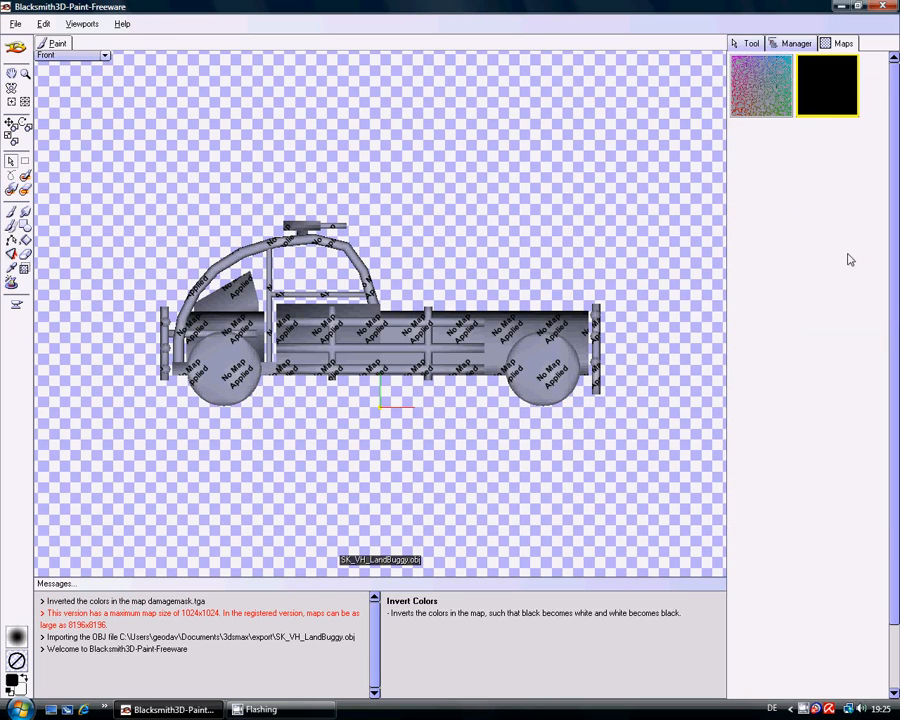
- Show the buggy from the Top orientation and try the Paint Brush on its body
click(105, 56)
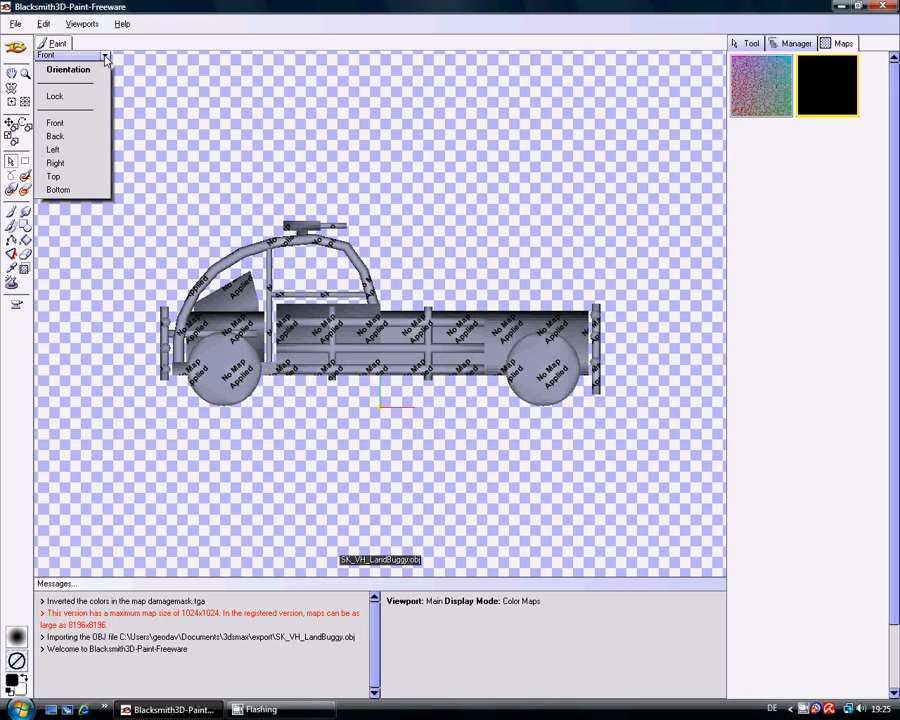
click(80, 177)
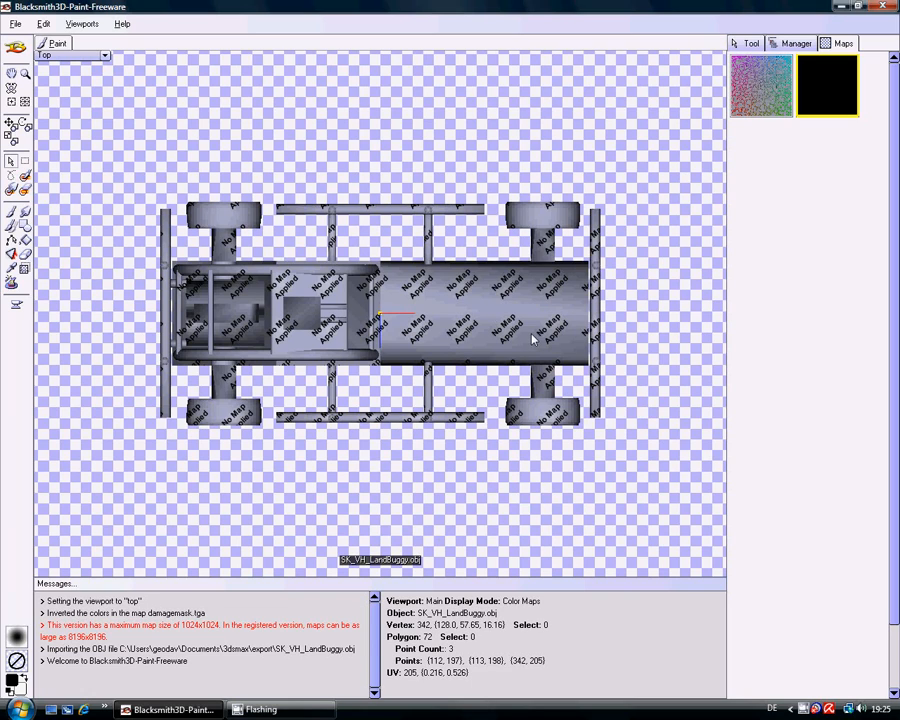
click(11, 211)
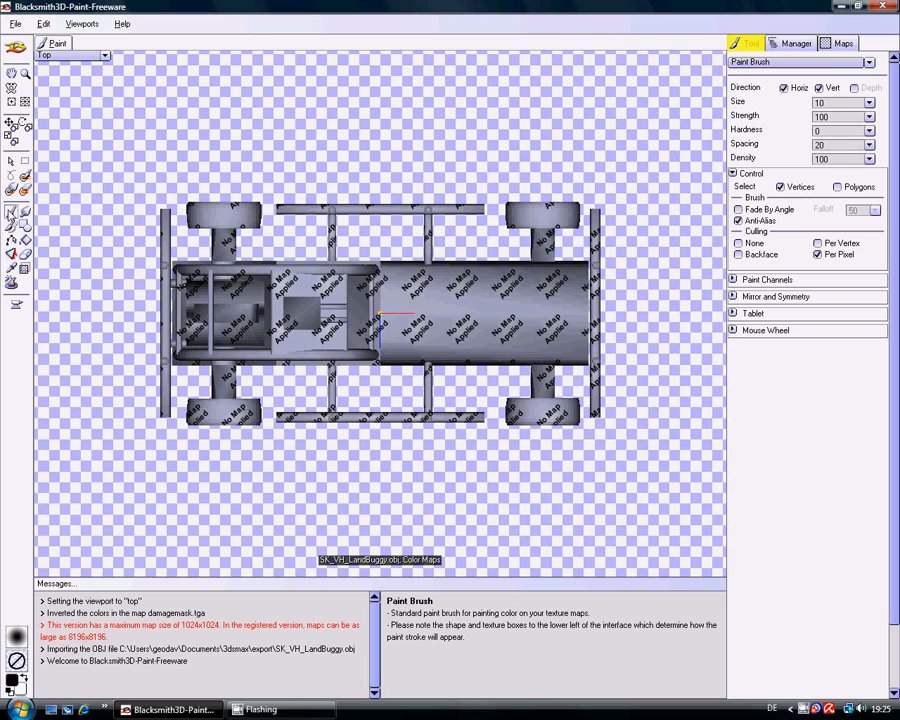
click(434, 314)
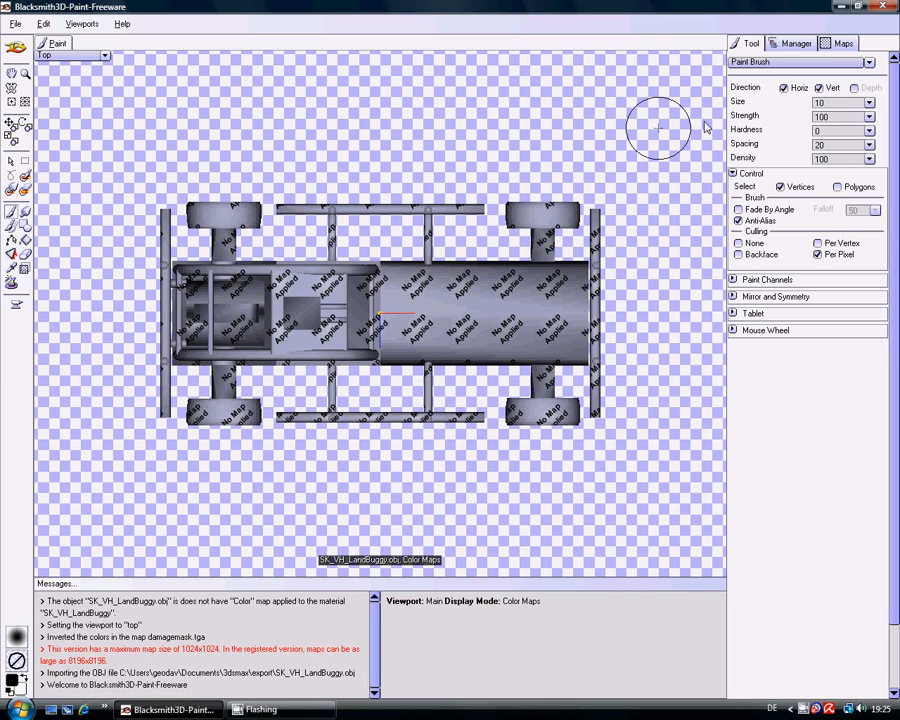
- Assign damagemask.tga to the Color channel of the SK_VH_LandBuggy material
click(786, 48)
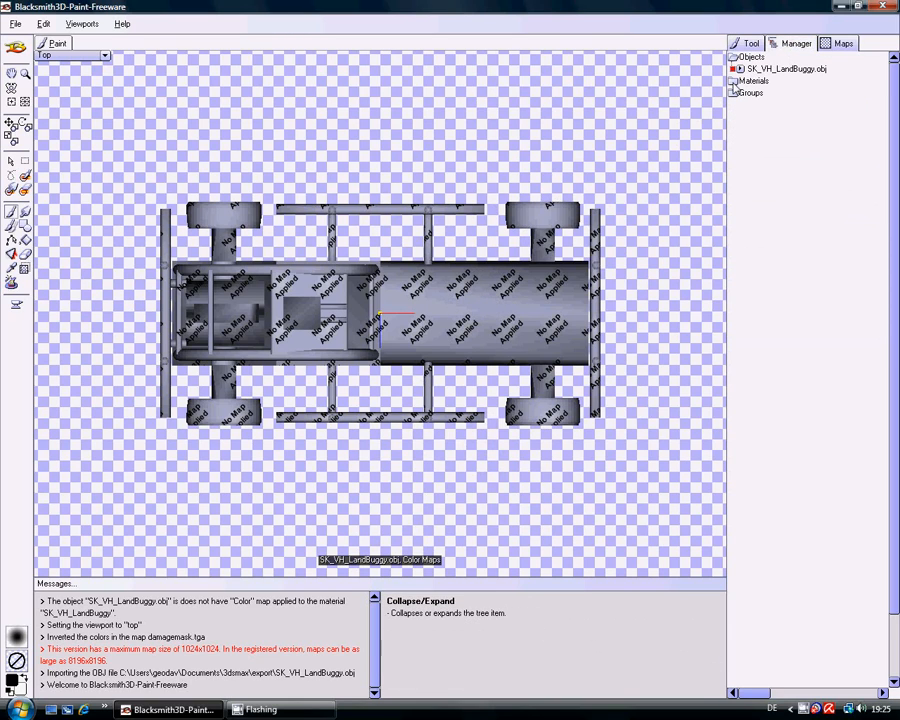
click(734, 84)
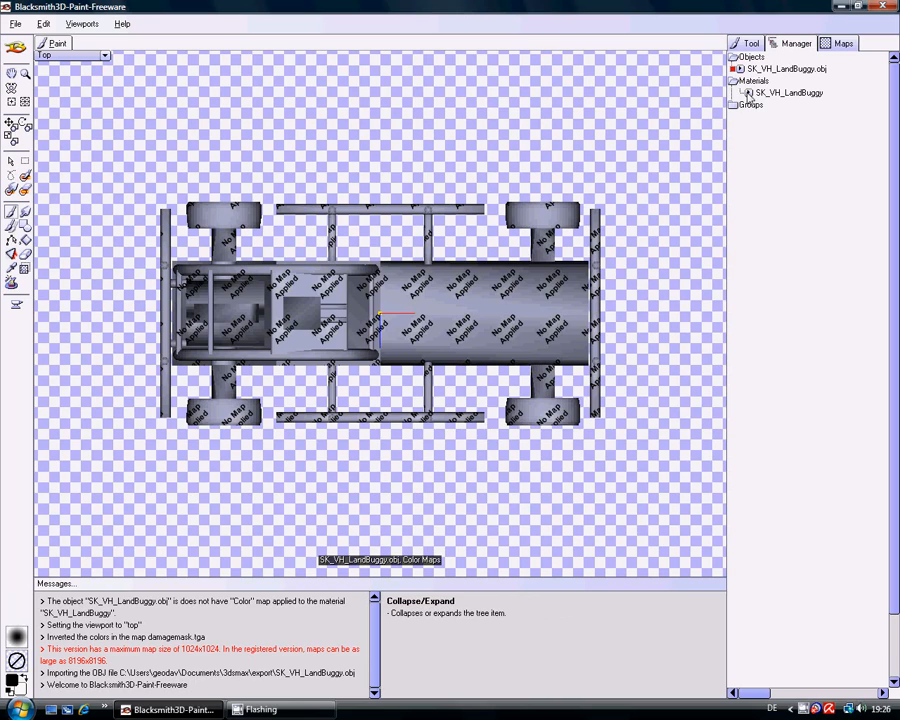
double_click(748, 95)
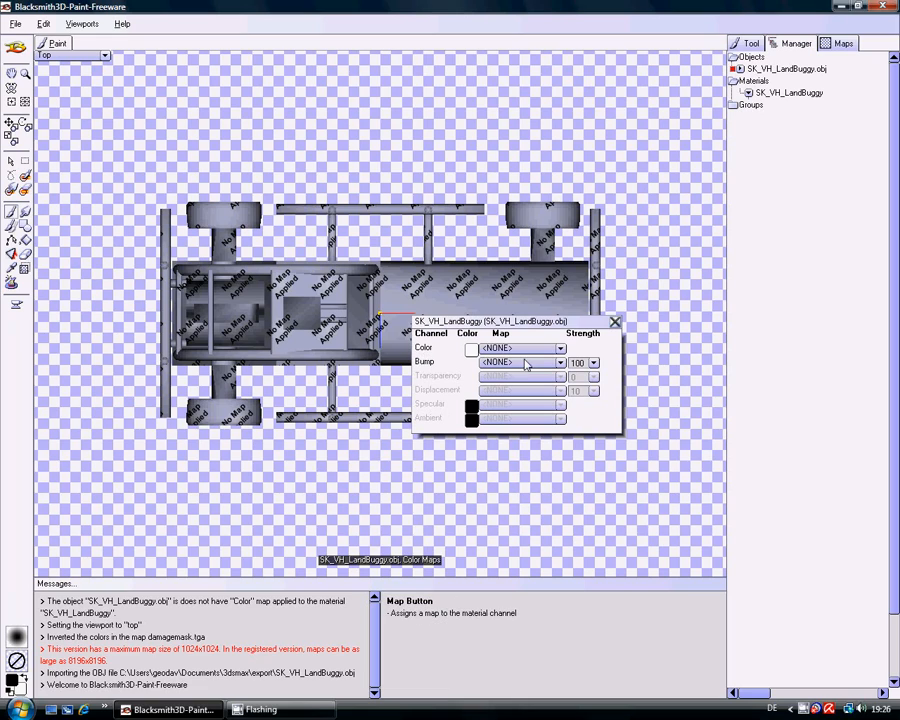
click(560, 350)
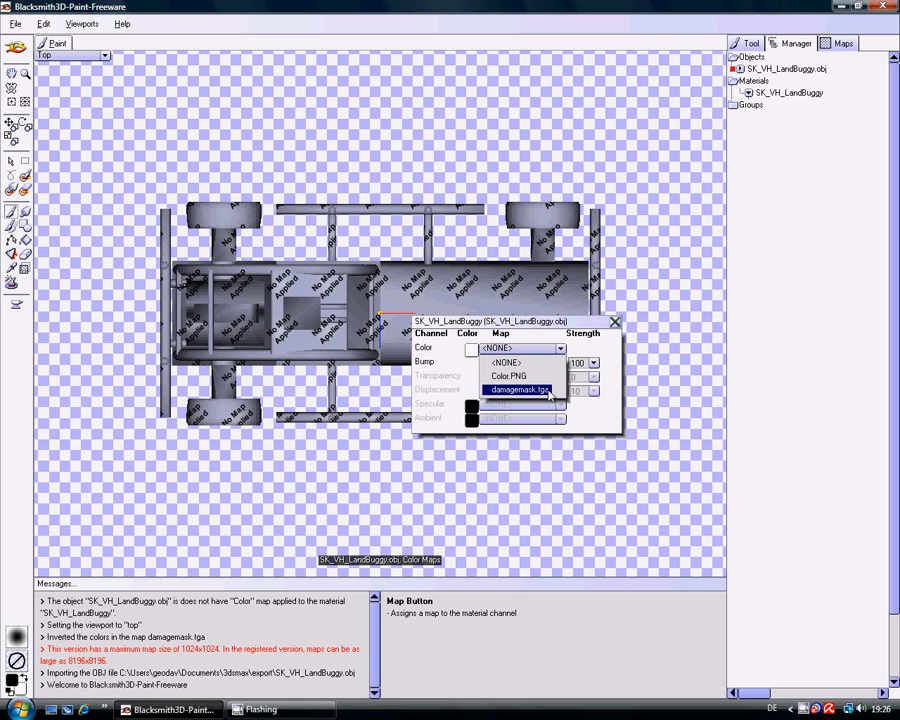
click(516, 391)
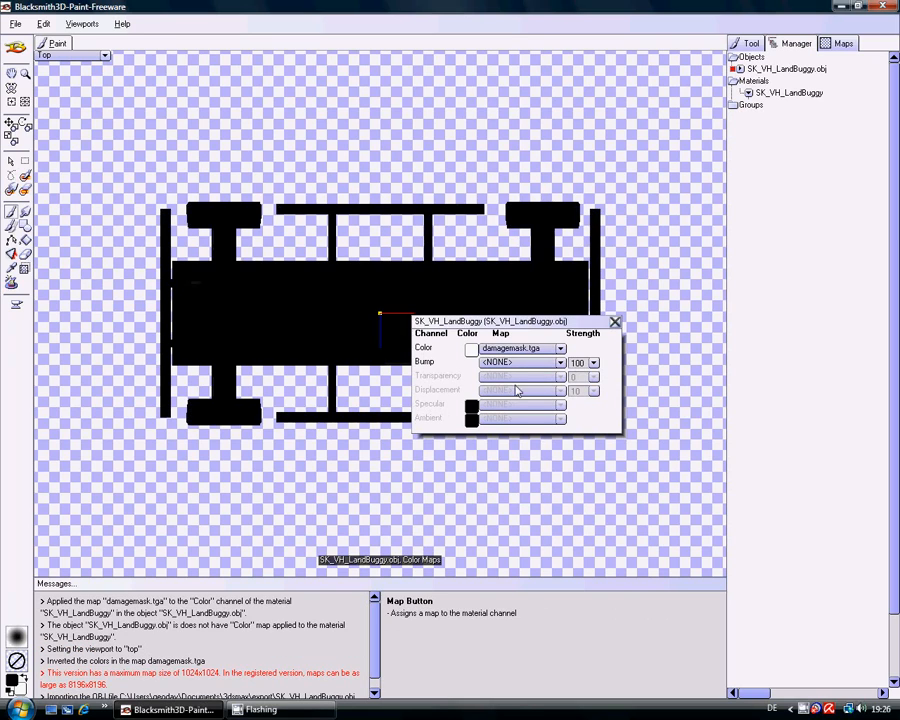
click(615, 323)
- Select the damagemask.tga map and set the Paint Brush culling to None
click(842, 43)
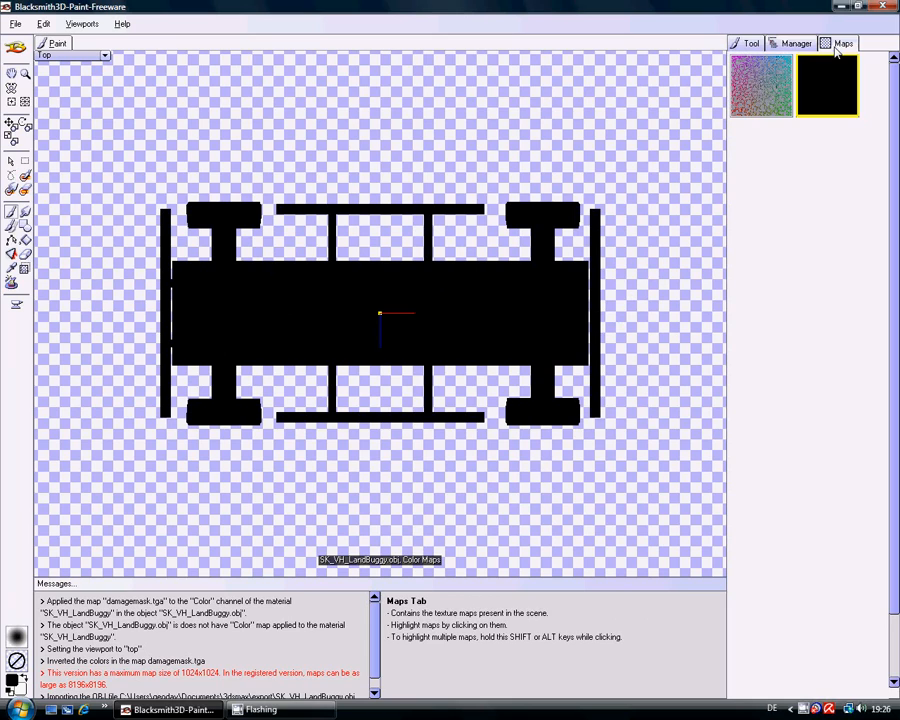
click(830, 88)
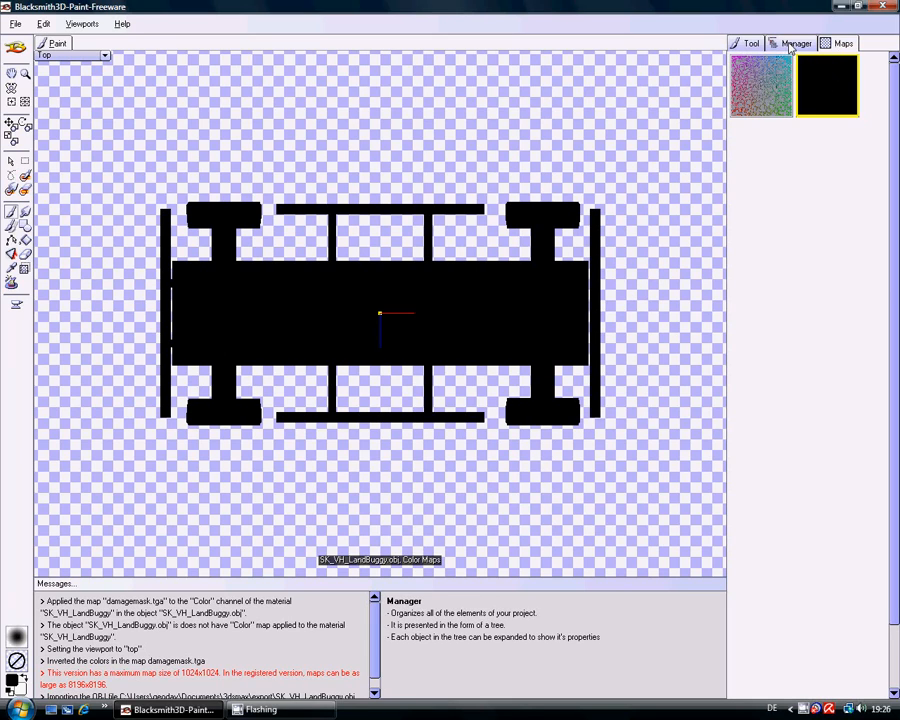
click(748, 43)
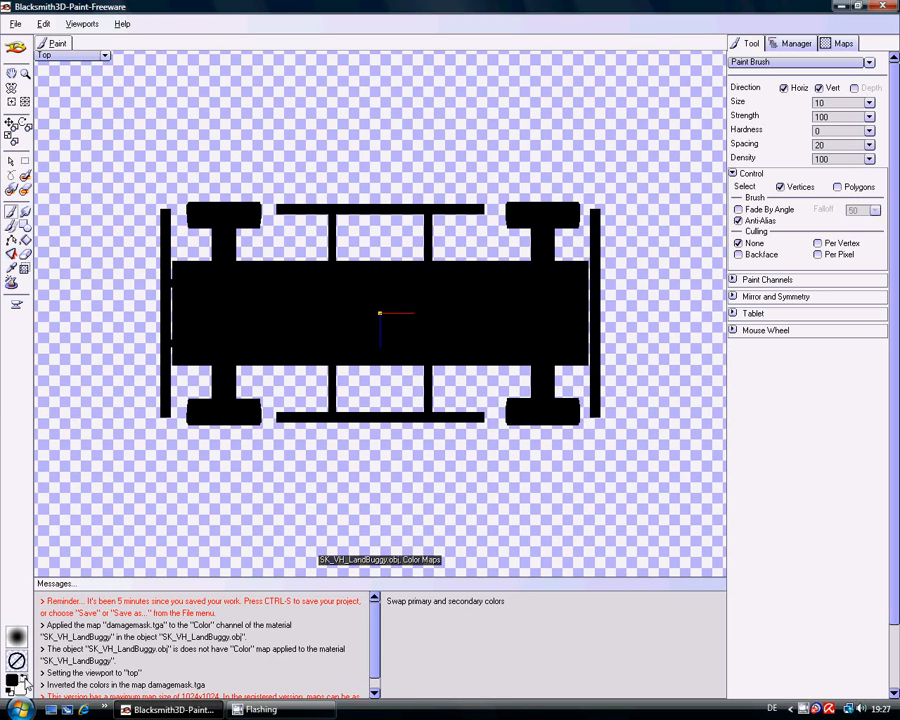
- Paint the bumper and adjoining body section at the buggy's end opposite the cab in pure red (255, 0, 0)
click(26, 682)
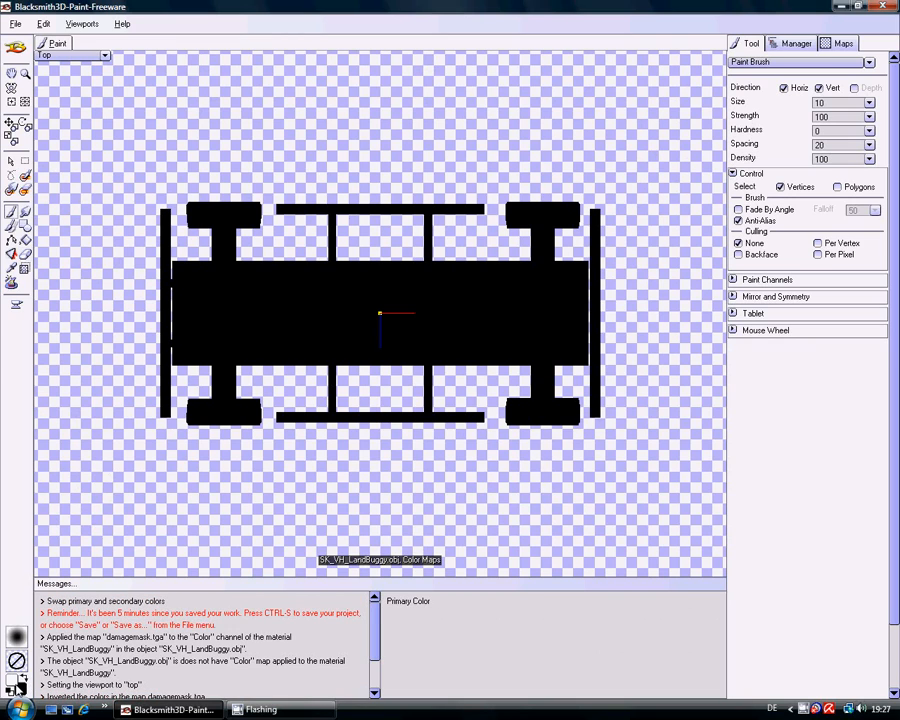
click(16, 684)
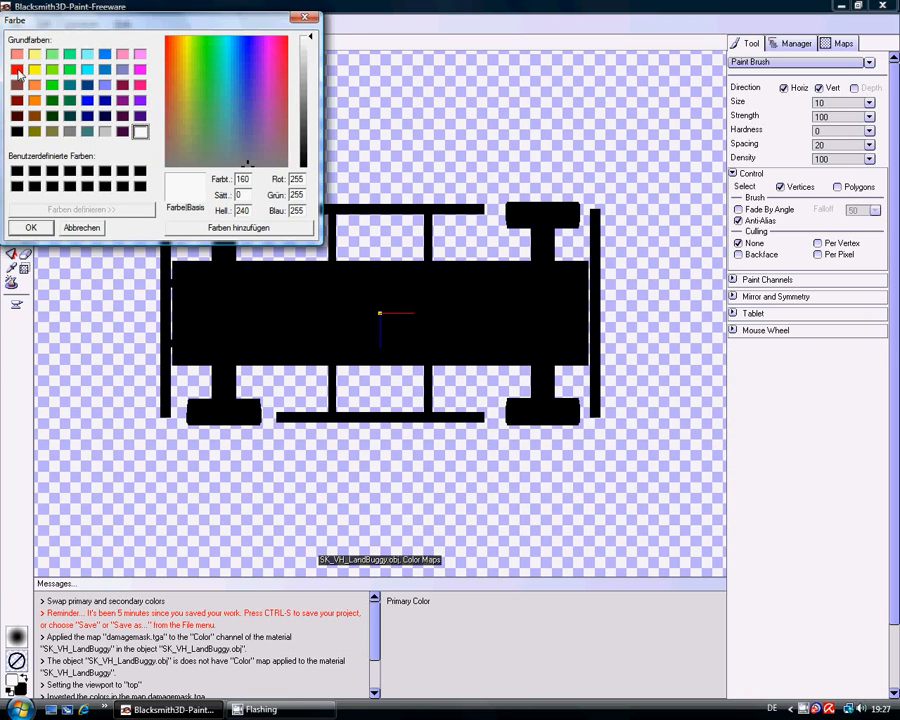
click(16, 69)
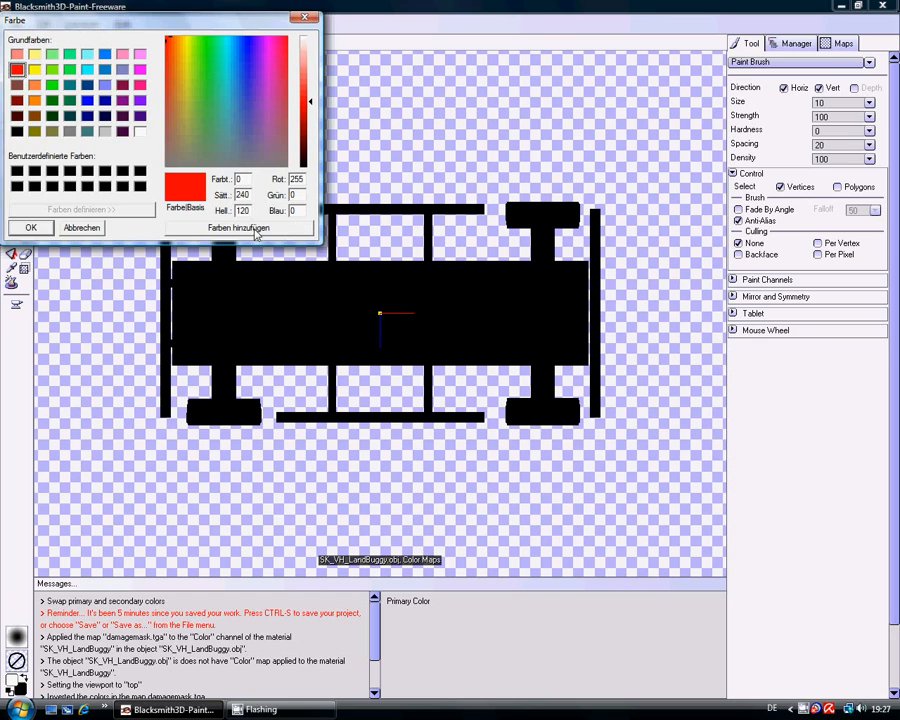
click(31, 227)
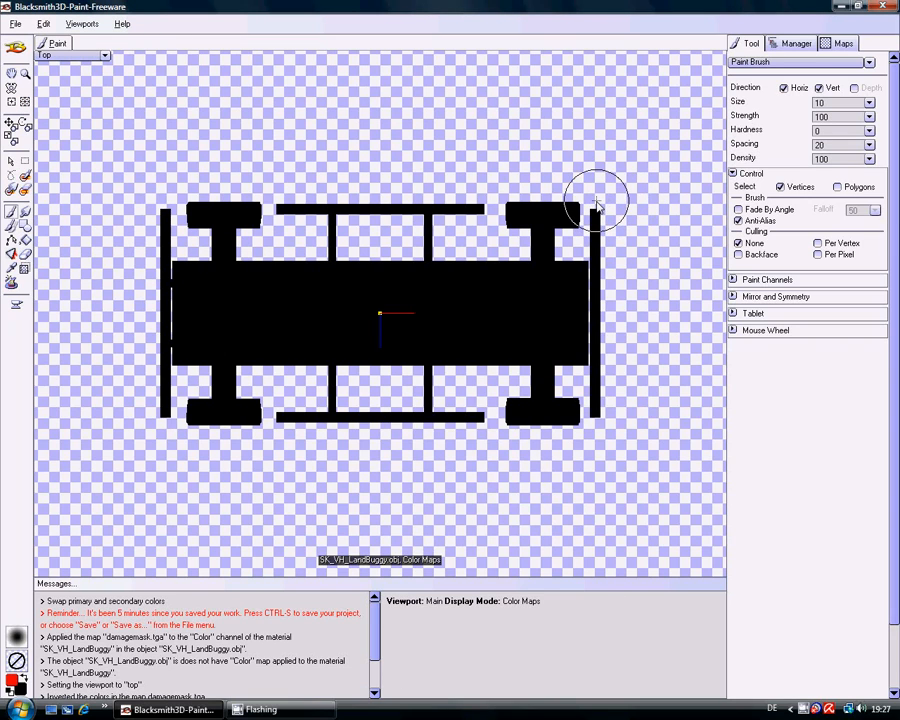
mouse_move(594, 205)
mouse_down()
mouse_move(595, 425)
mouse_move(595, 207)
mouse_up()
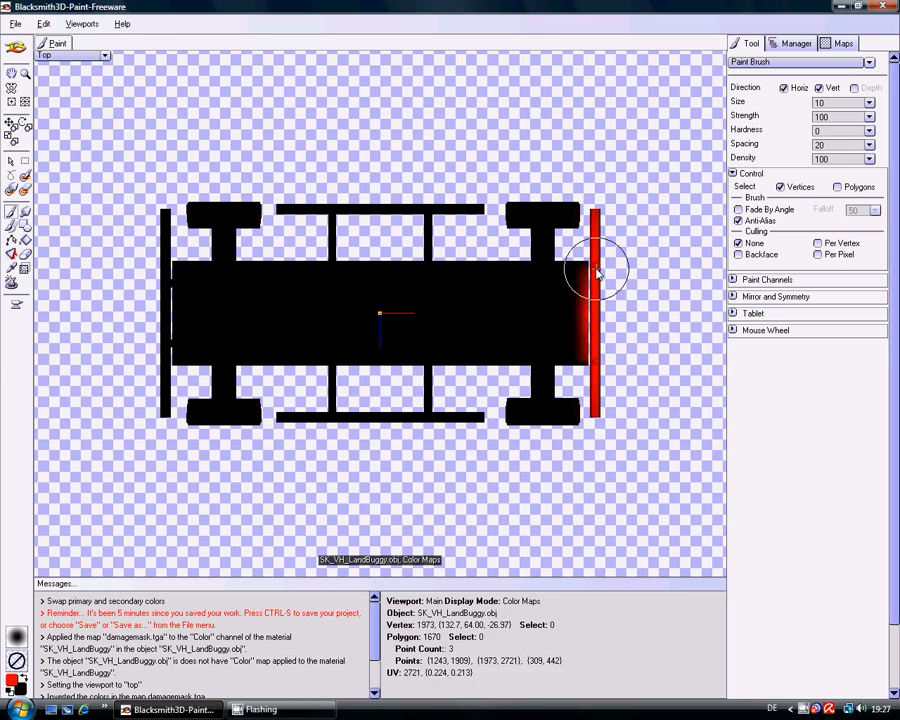
mouse_move(575, 273)
mouse_down()
mouse_move(484, 272)
mouse_move(526, 293)
mouse_move(590, 301)
mouse_move(528, 331)
mouse_move(572, 350)
mouse_move(480, 356)
mouse_move(524, 338)
mouse_move(514, 294)
mouse_move(506, 341)
mouse_move(501, 289)
mouse_move(498, 372)
mouse_move(545, 312)
mouse_up()
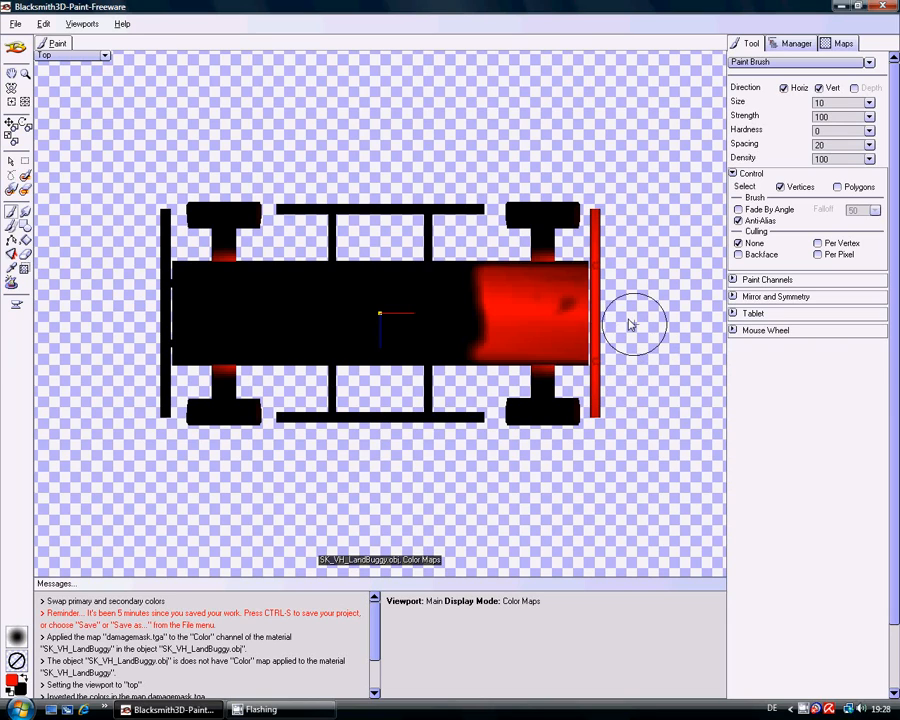
drag(580, 265, 481, 263)
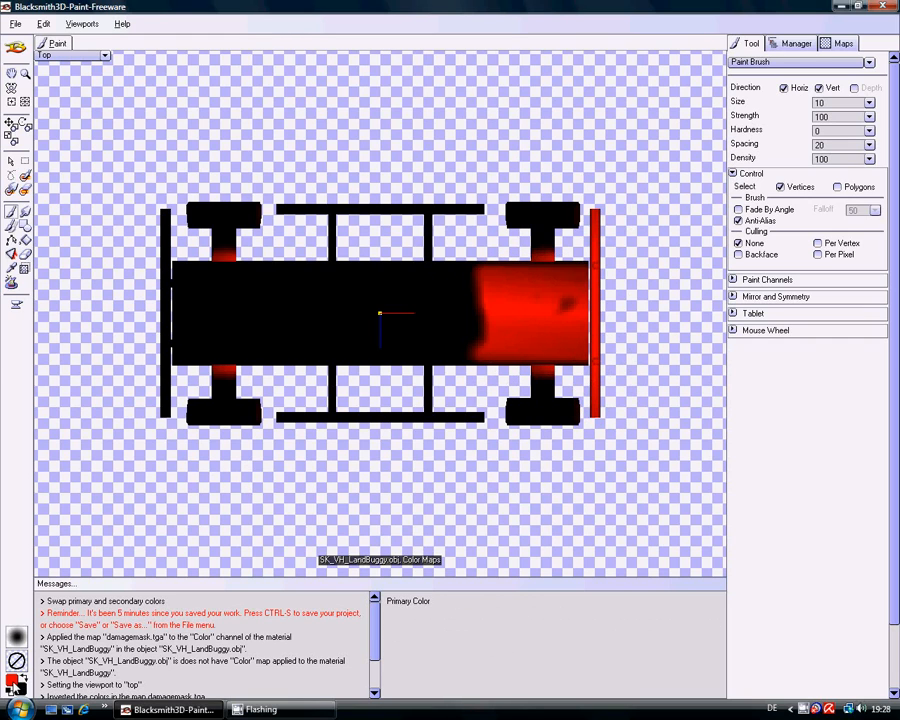
- Paint the middle of the body and both side rails with their struts in pure green (0, 255, 0)
click(12, 680)
click(52, 85)
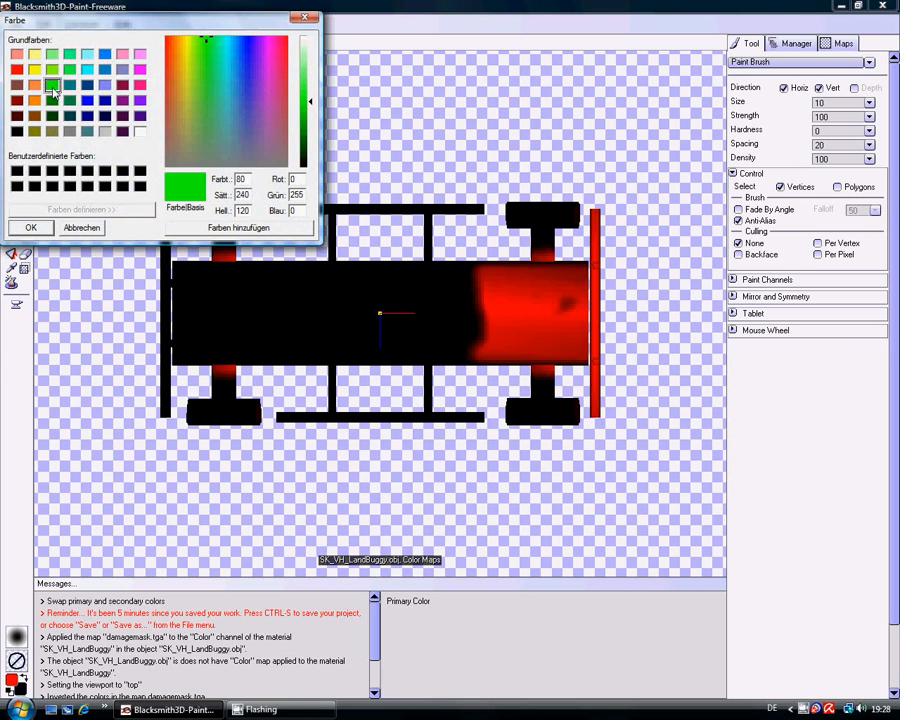
click(30, 226)
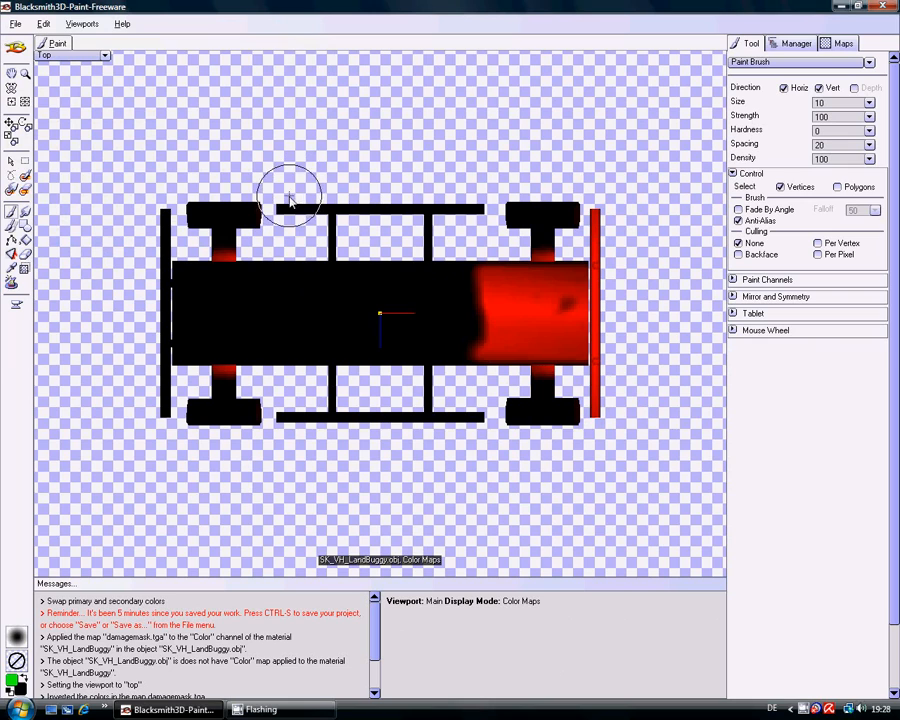
mouse_move(312, 246)
mouse_down()
mouse_move(321, 422)
mouse_move(351, 233)
mouse_move(353, 440)
mouse_move(368, 400)
mouse_move(380, 413)
mouse_up()
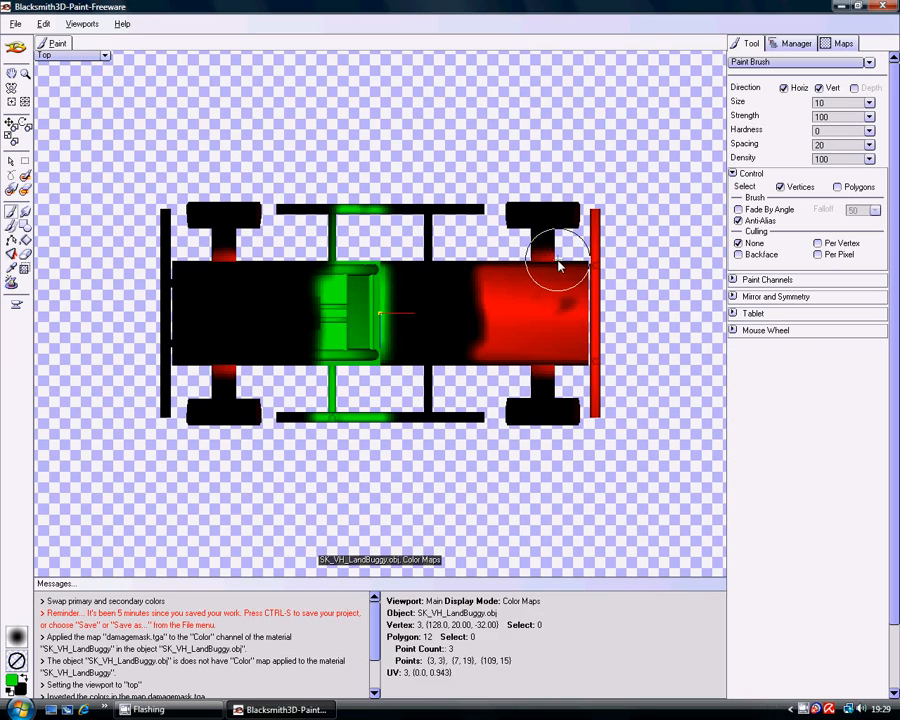
mouse_move(275, 211)
mouse_down()
mouse_move(480, 209)
mouse_move(422, 263)
mouse_up()
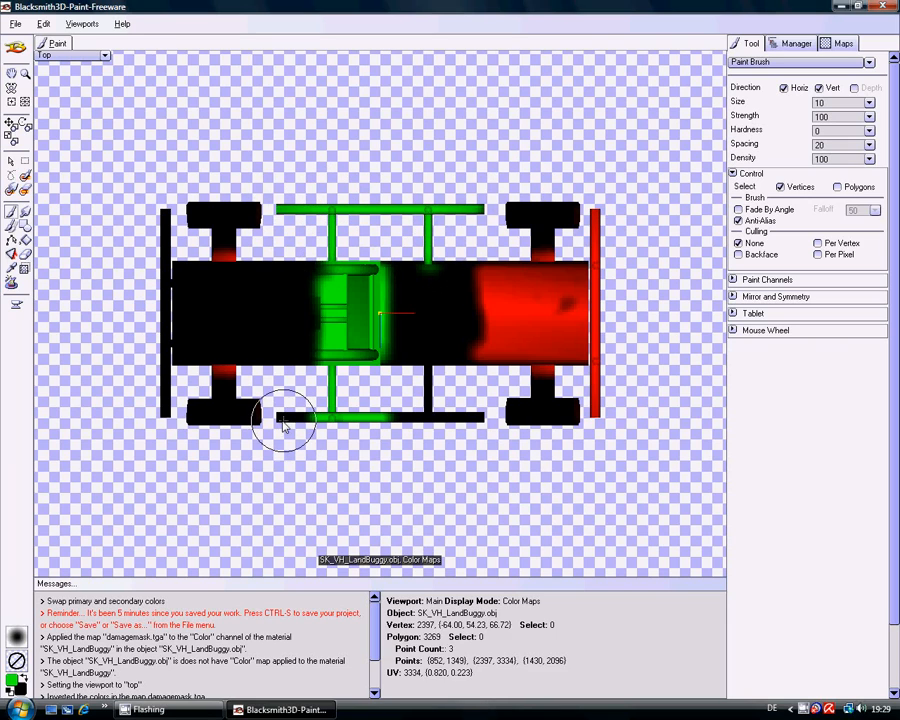
drag(273, 417, 305, 418)
drag(402, 423, 482, 425)
drag(428, 416, 428, 316)
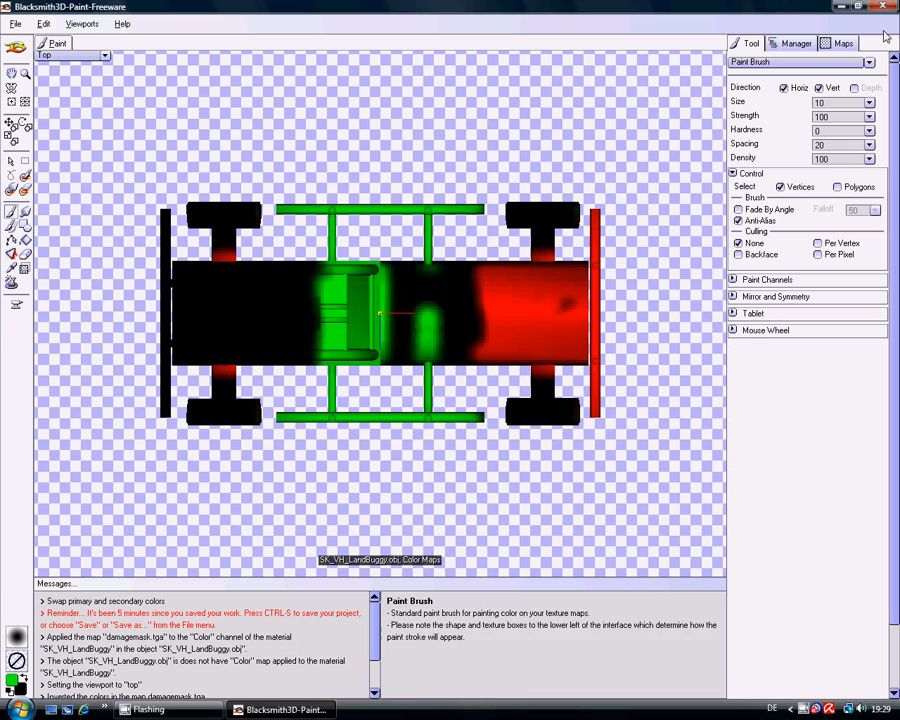
- Enlarge the brush to size 32 and fill the black body area between the cab and the red section with green
click(869, 104)
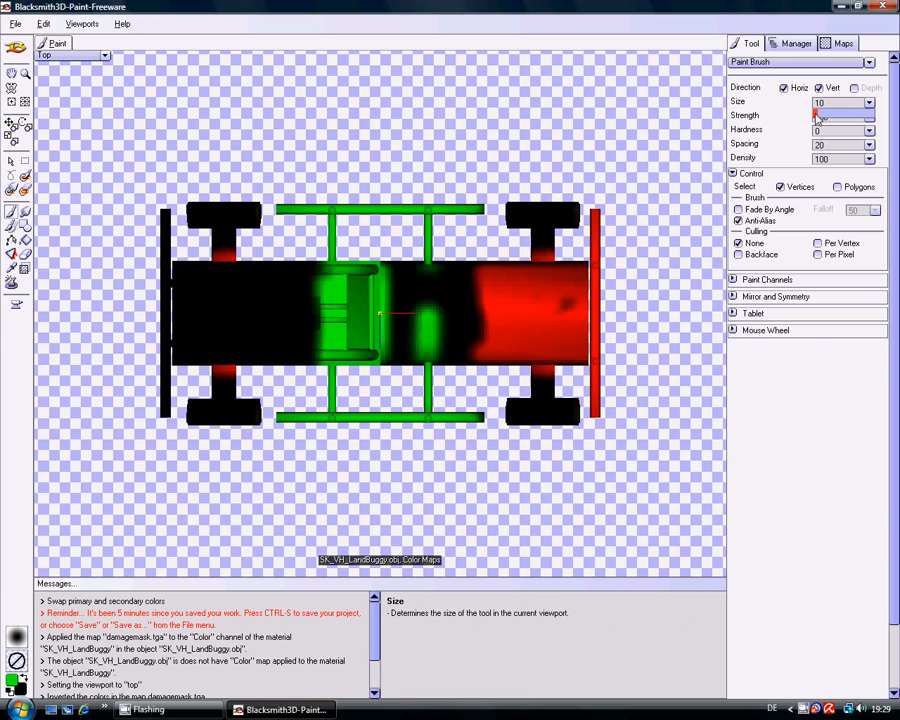
drag(818, 117, 833, 118)
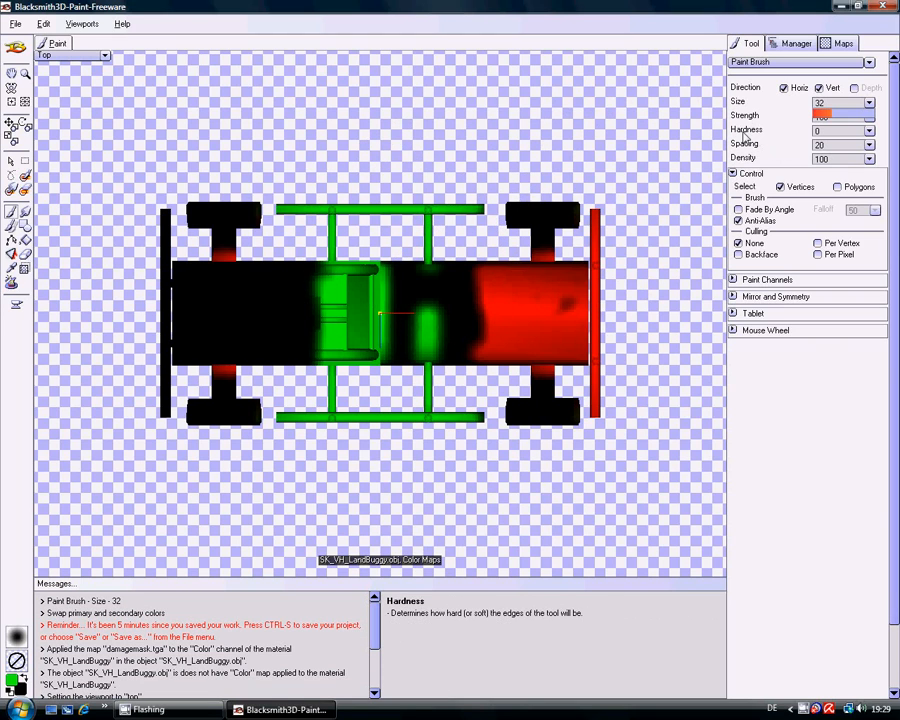
mouse_move(374, 282)
mouse_down()
mouse_move(398, 356)
mouse_move(424, 243)
mouse_move(434, 362)
mouse_move(445, 258)
mouse_move(422, 261)
mouse_move(448, 354)
mouse_move(440, 362)
mouse_up()
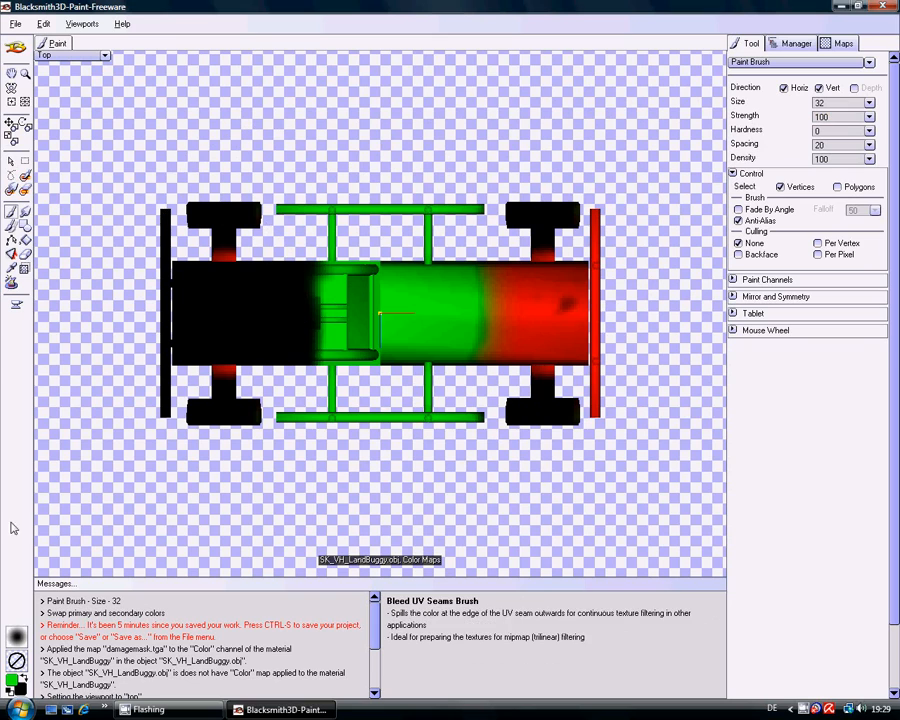
- Paint the cab-end bumper and adjoining body section in pure blue (0, 0, 255)
click(12, 680)
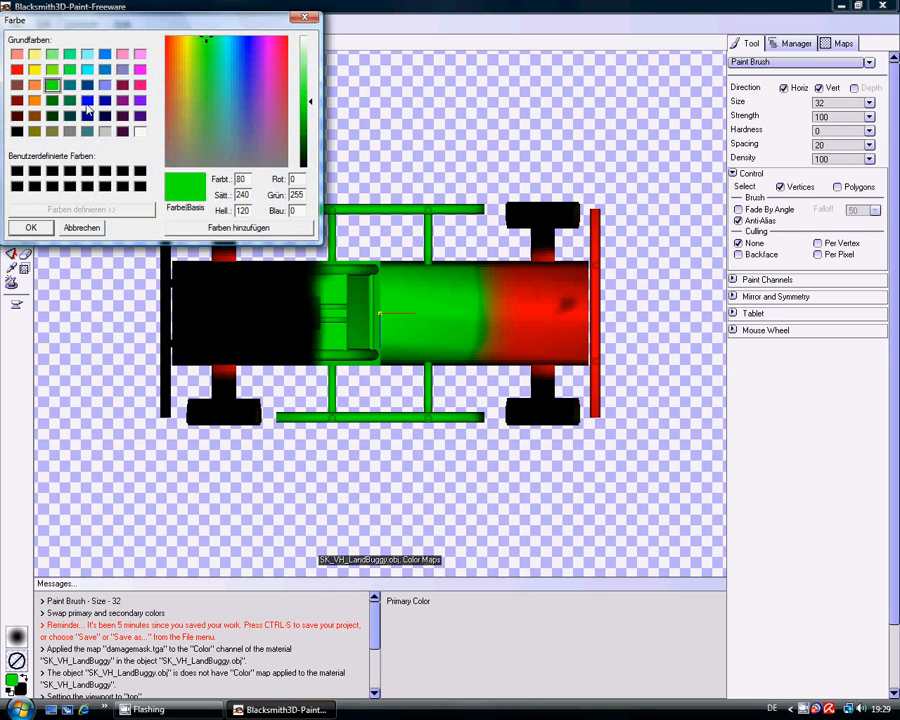
click(87, 101)
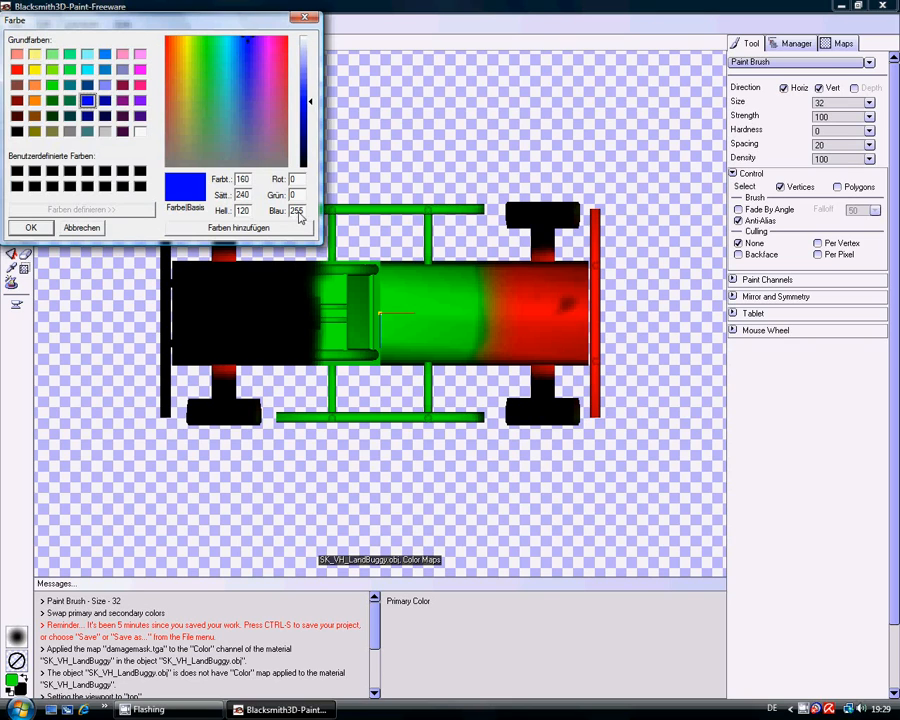
click(28, 230)
mouse_move(165, 215)
mouse_down()
mouse_move(165, 428)
mouse_move(174, 302)
mouse_move(166, 322)
mouse_move(303, 315)
mouse_move(298, 271)
mouse_move(189, 289)
mouse_move(206, 362)
mouse_move(161, 345)
mouse_move(211, 345)
mouse_move(290, 365)
mouse_up()
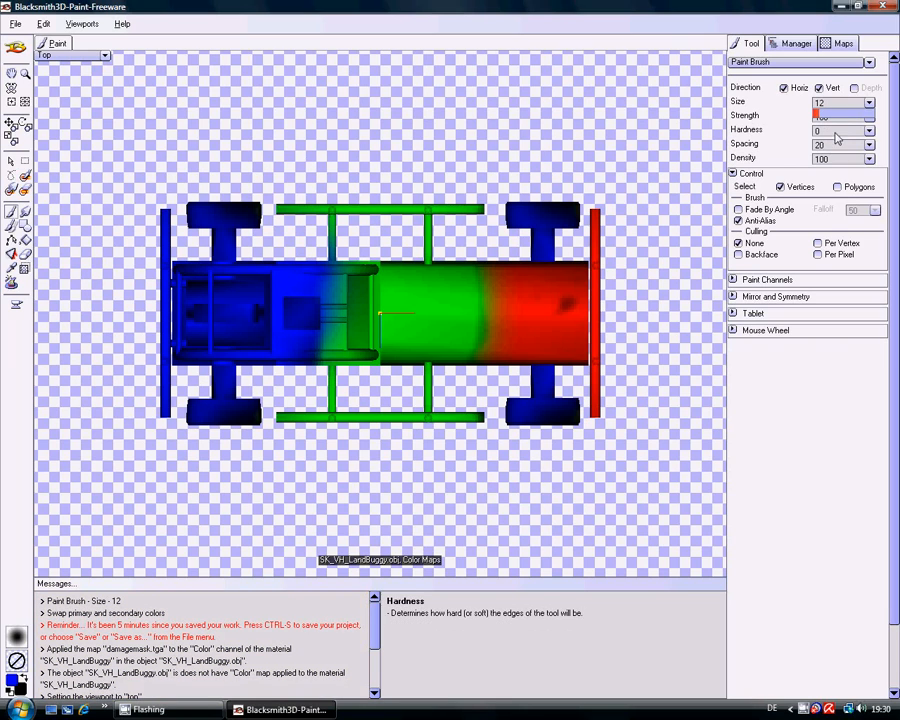
- Erase the paint from all four wheels using the Paint Eraser at size 12 and hardness 100
click(871, 132)
drag(816, 147, 838, 148)
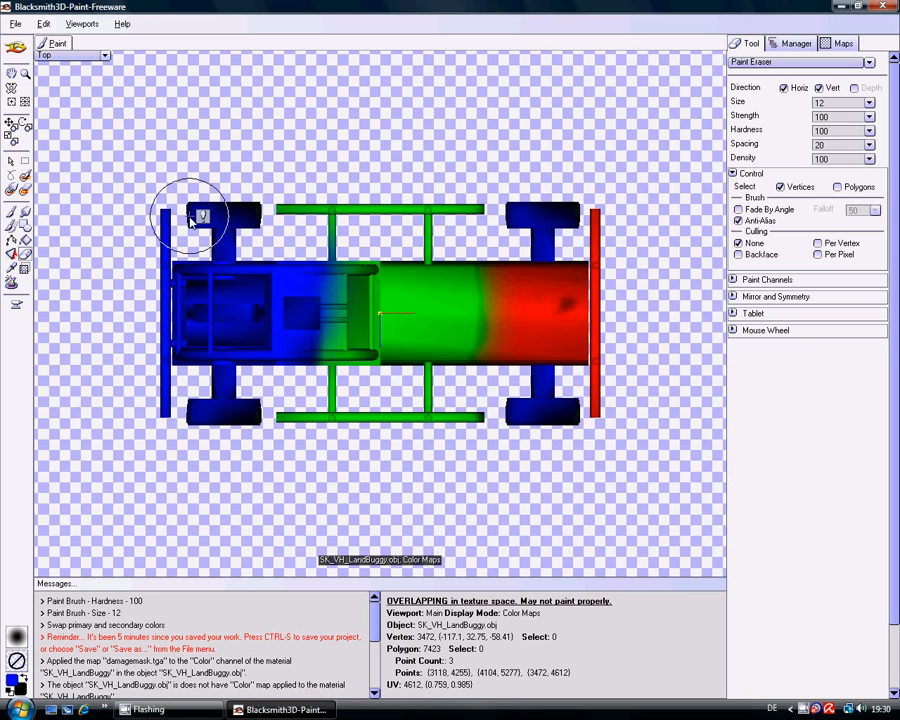
drag(197, 220, 256, 208)
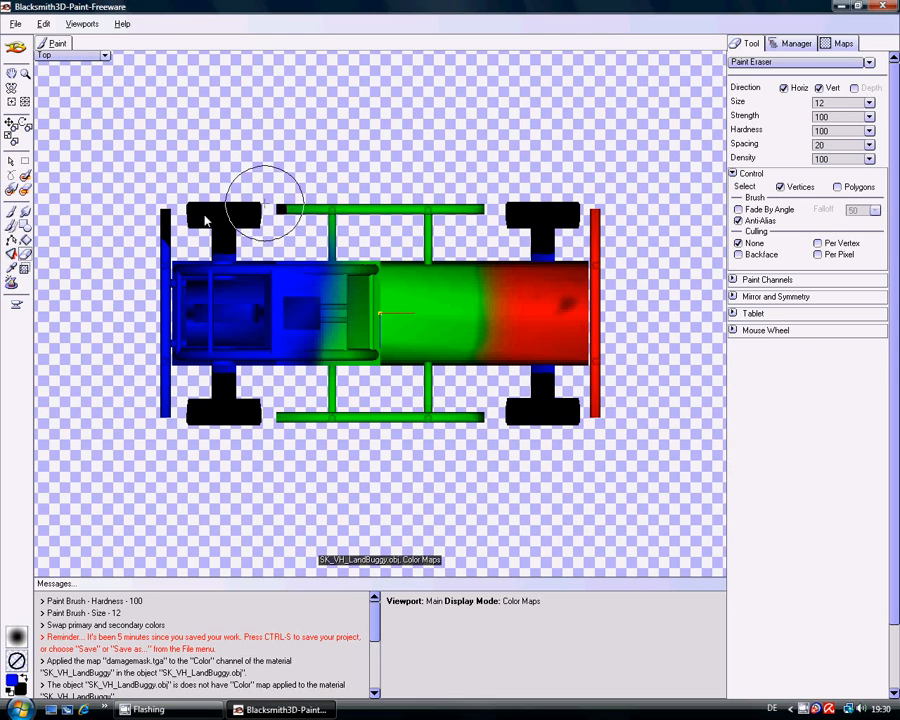
- Repaint the erased end of the cab-side bumper in pure blue with the Paint Brush at hardness 14
click(13, 681)
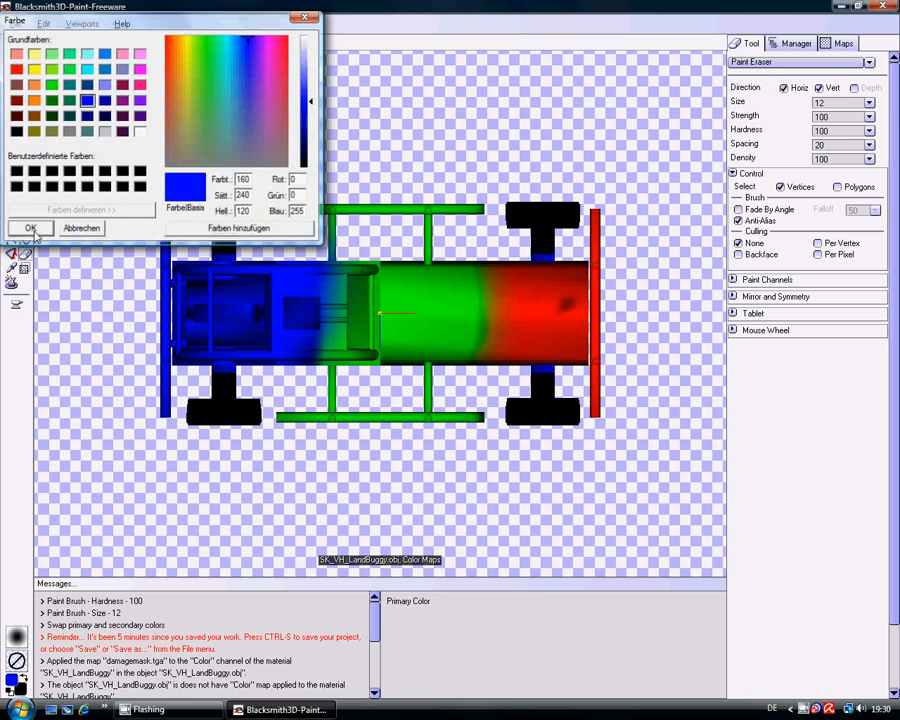
click(31, 227)
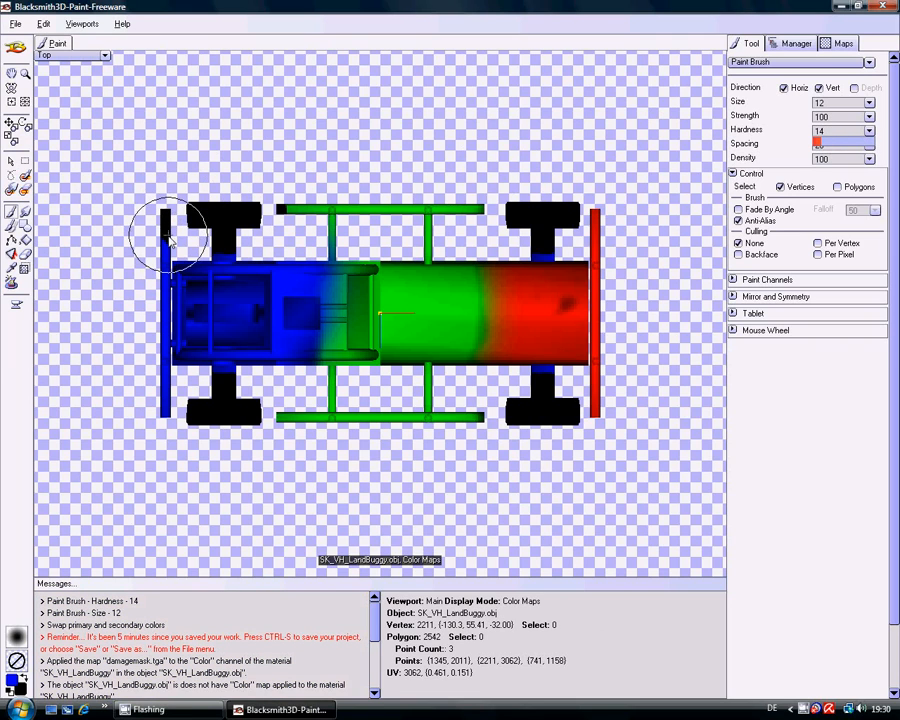
mouse_move(168, 221)
mouse_down()
mouse_move(168, 198)
mouse_move(166, 231)
mouse_move(166, 222)
mouse_up()
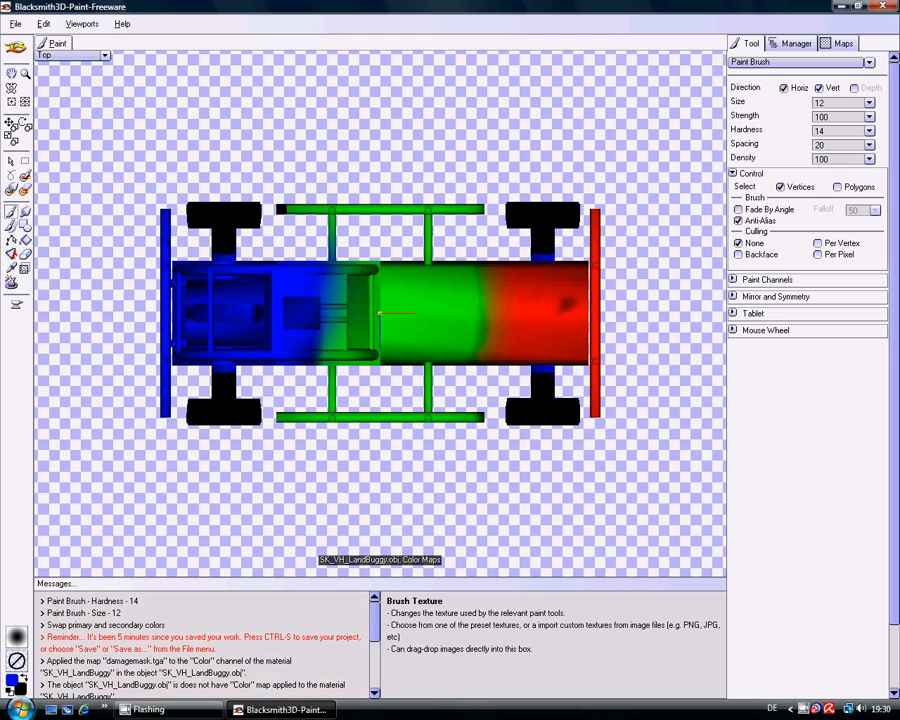
- Repaint the erased tip of the side rail in pure green (0, 255, 0)
click(11, 684)
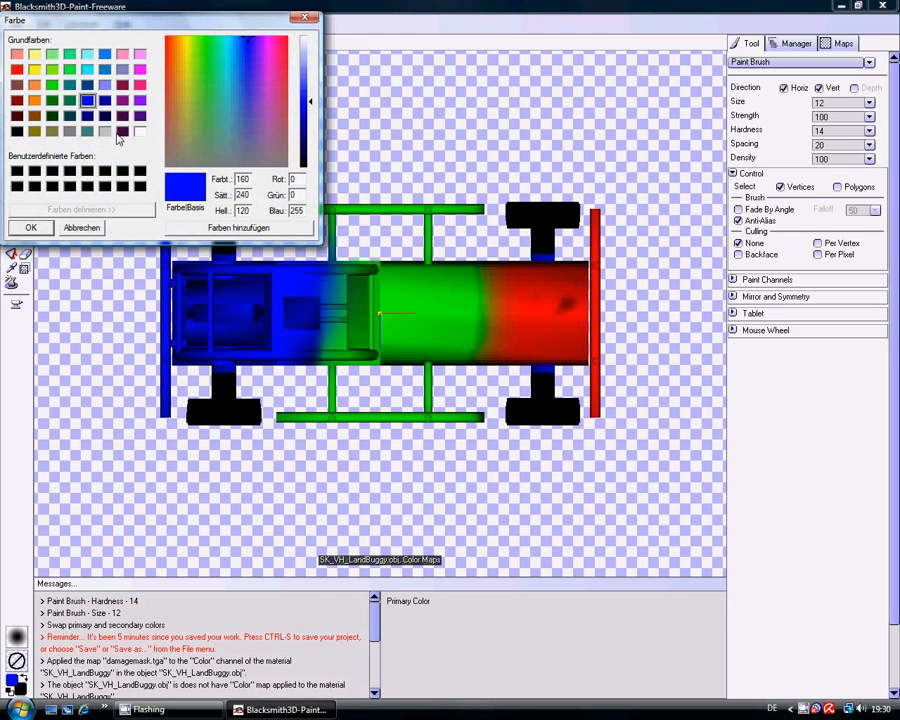
click(52, 85)
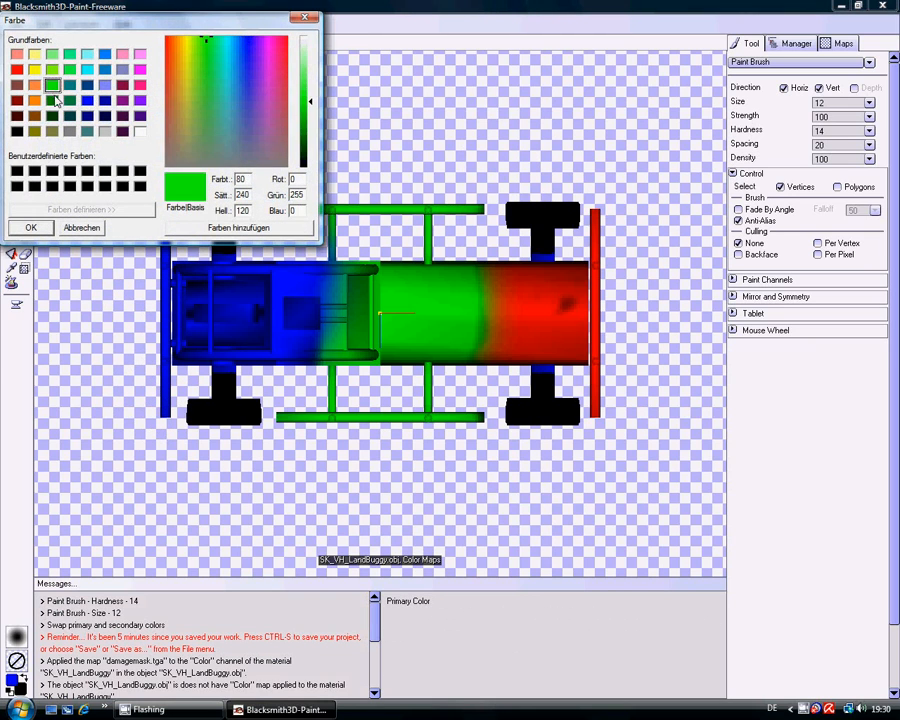
click(31, 229)
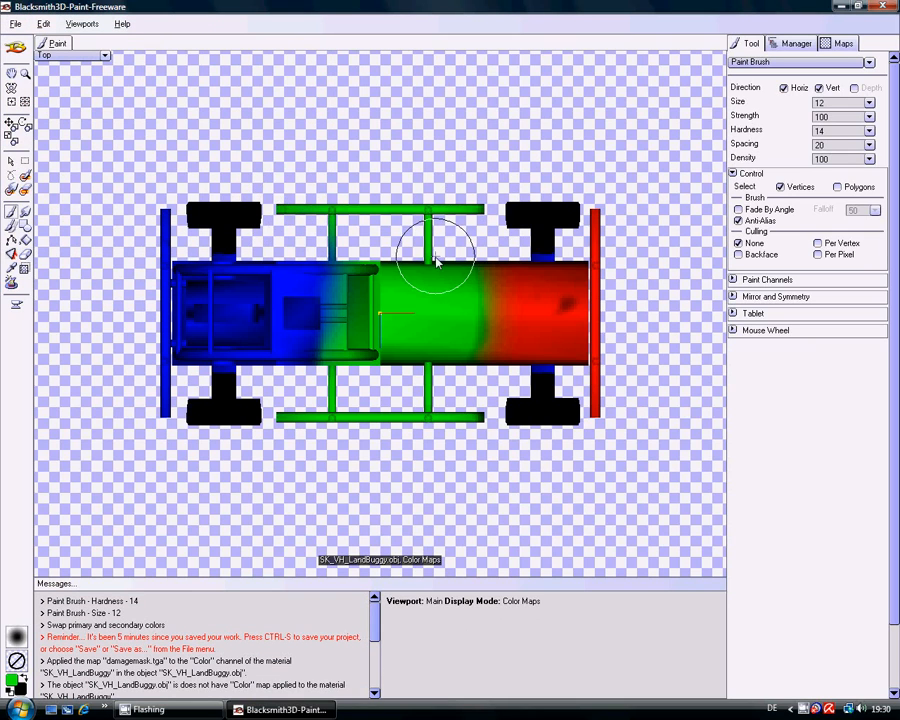
- Paint a magenta (255, 0, 255) stripe lengthwise along the centre of the body, from the cab end to the red section
click(13, 681)
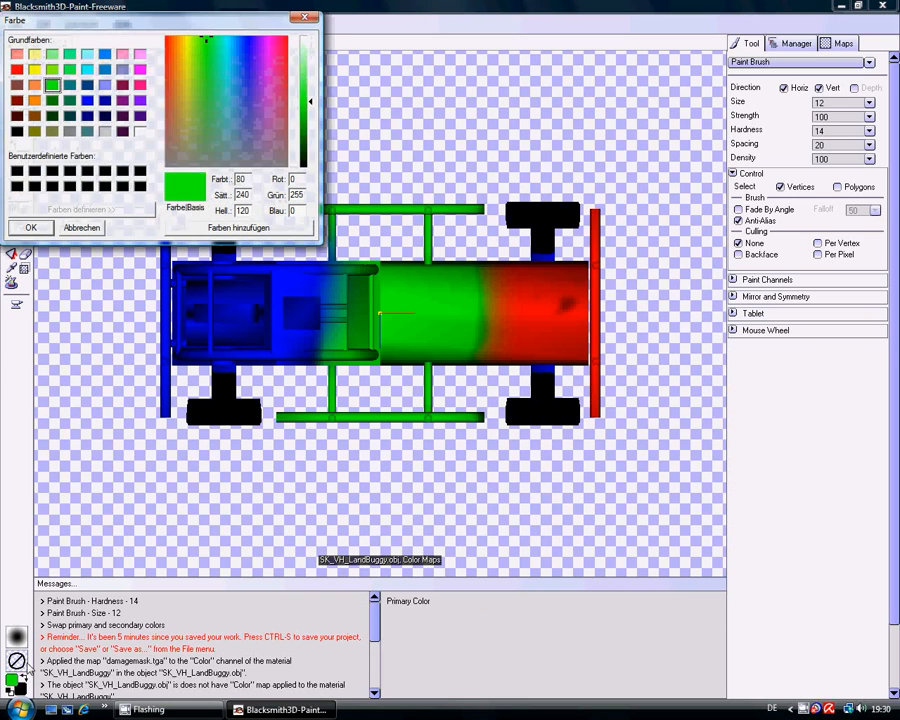
click(140, 70)
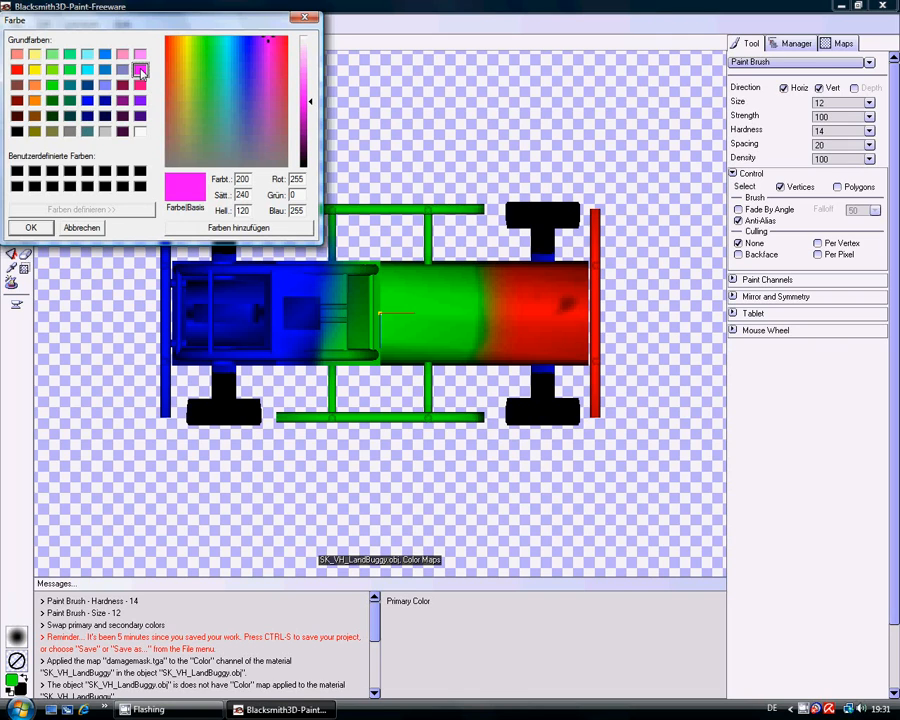
click(24, 229)
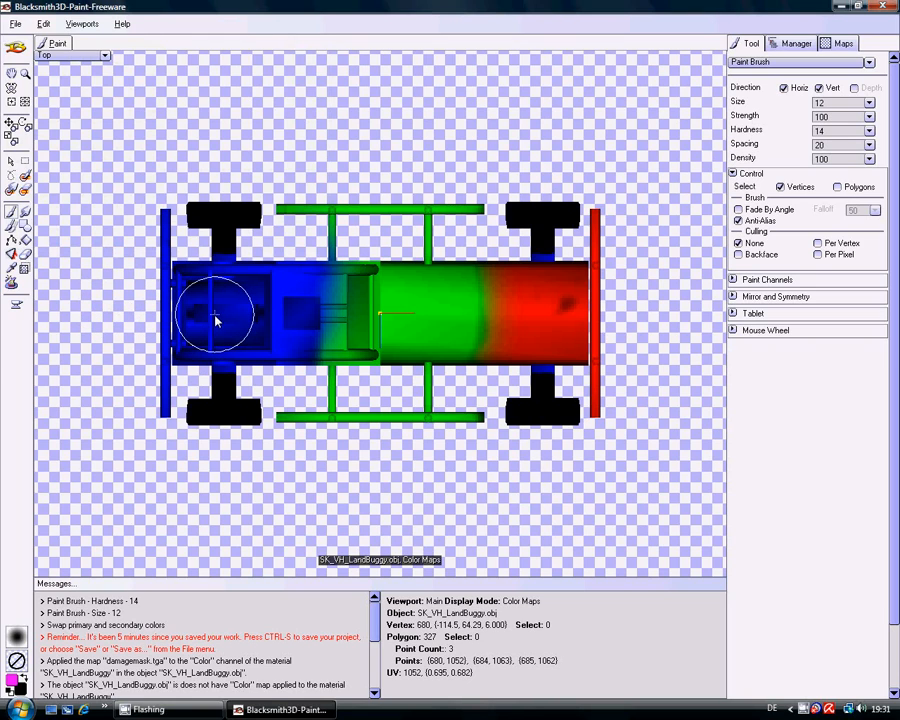
drag(222, 318, 558, 315)
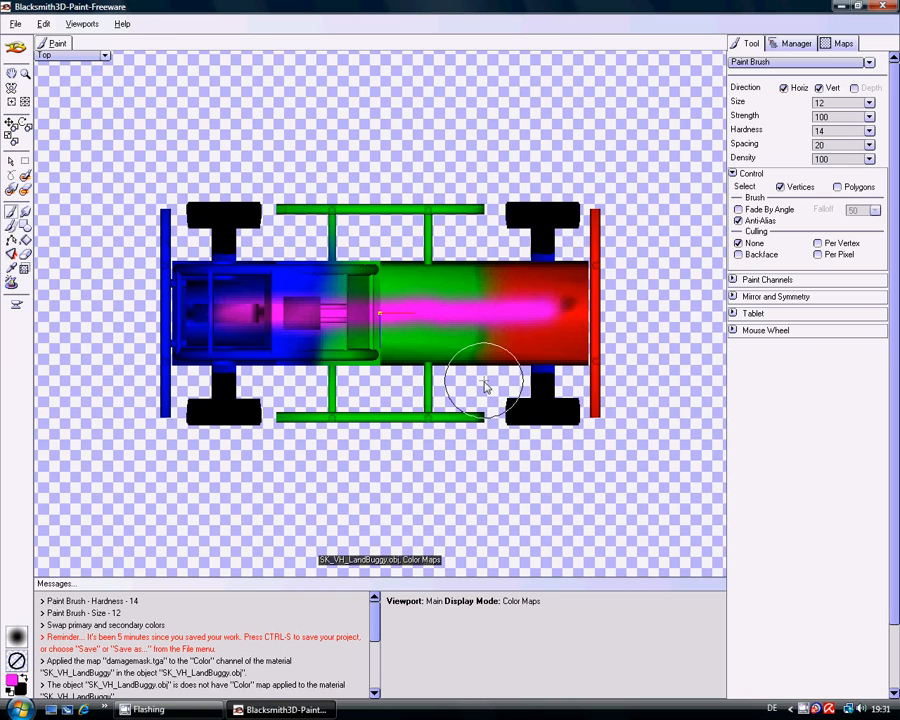
- Examine the painted buggy from an oblique side angle and show the scene's texture maps
click(11, 88)
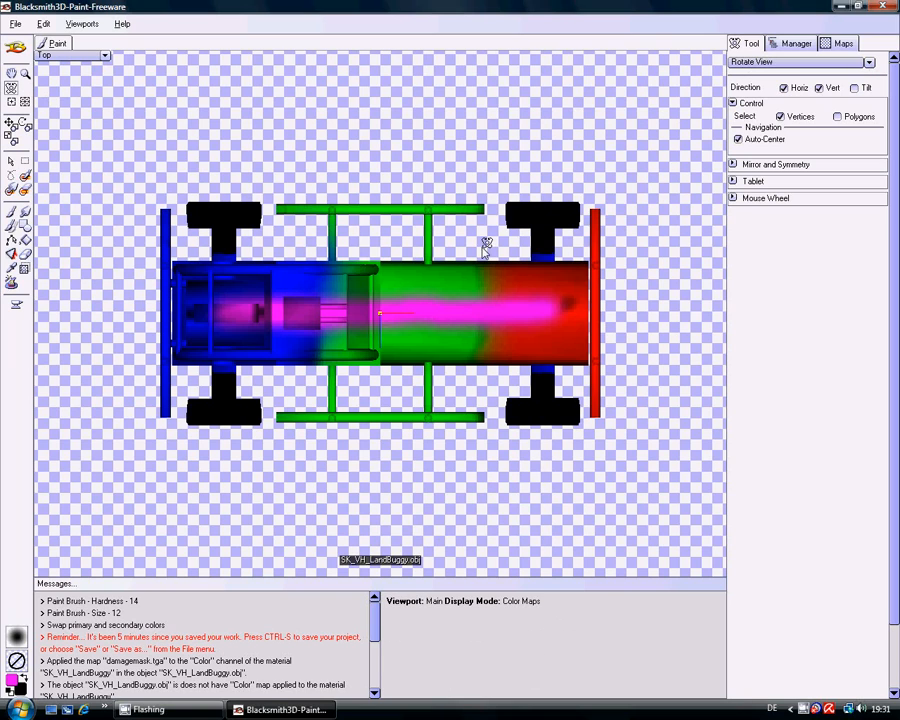
drag(374, 342, 390, 306)
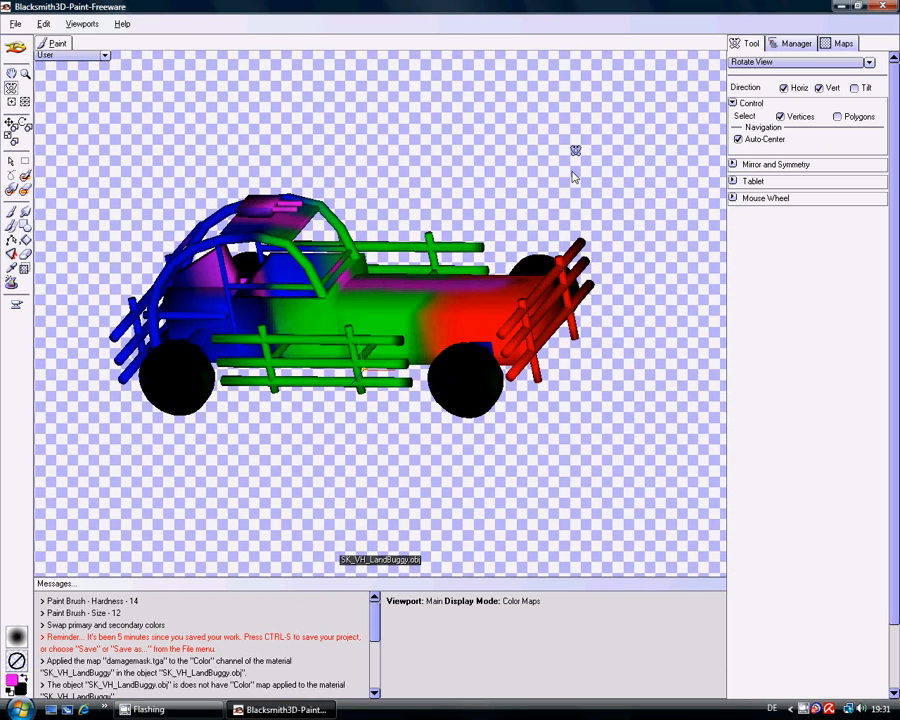
click(841, 46)
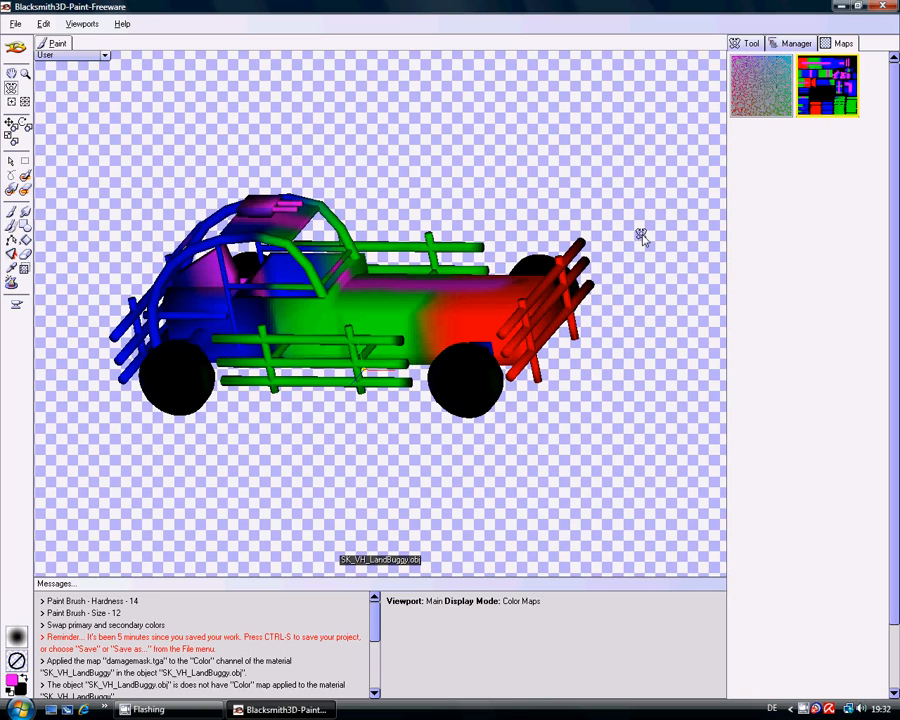
- Start exporting the damage mask map and list the folder's files in Details view with a wider Name column
right_click(825, 88)
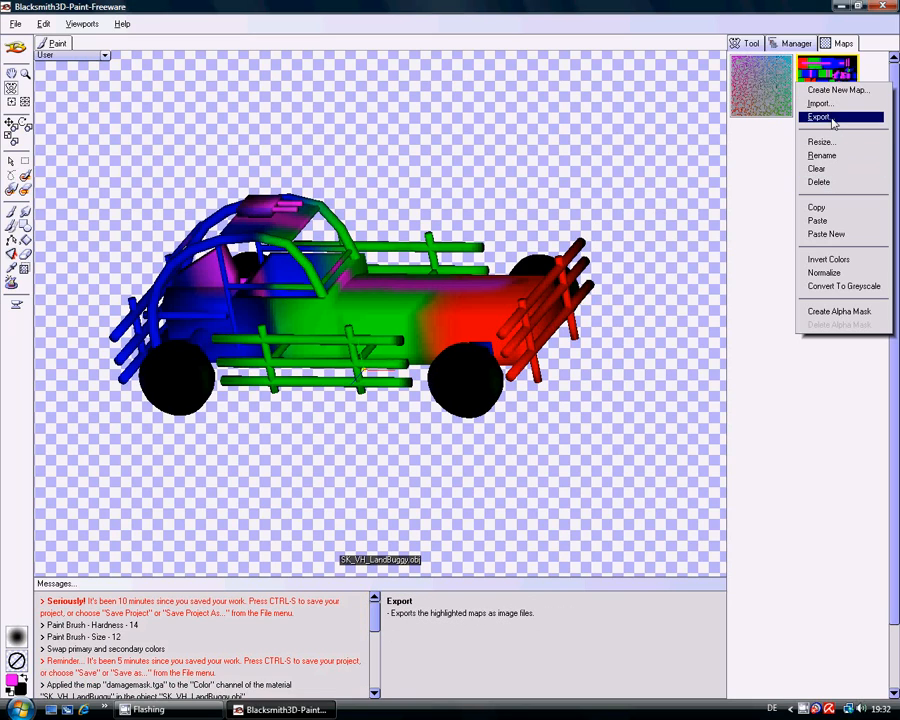
click(822, 118)
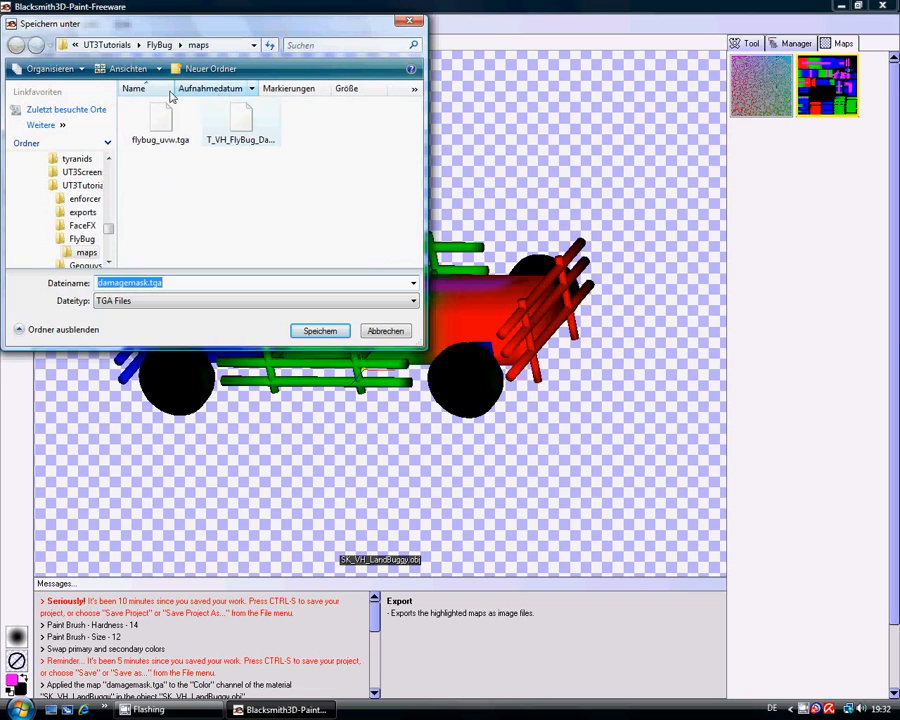
click(160, 69)
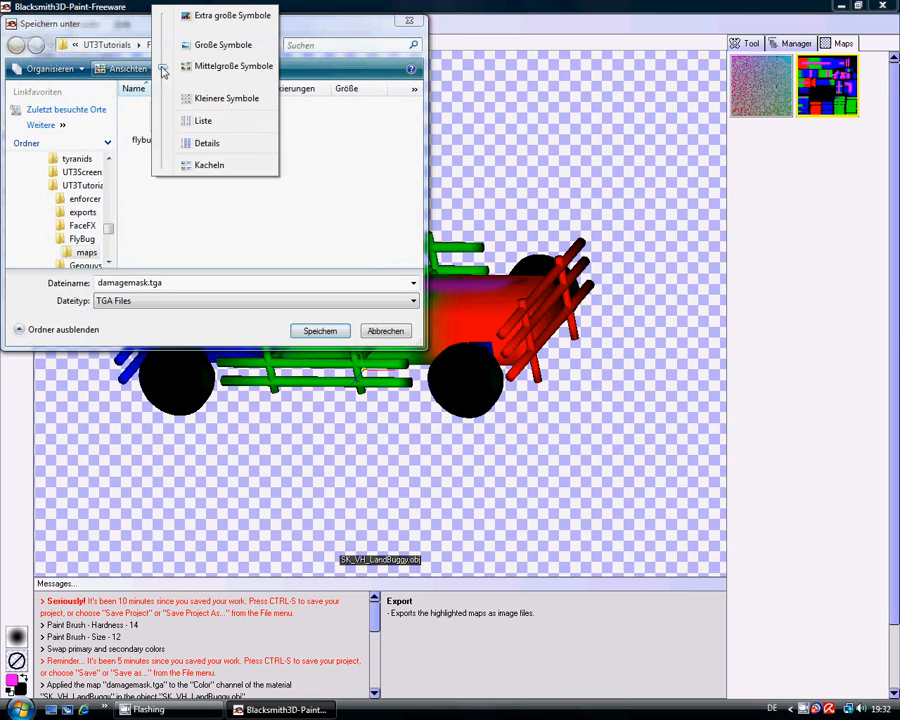
click(204, 143)
drag(231, 93, 312, 93)
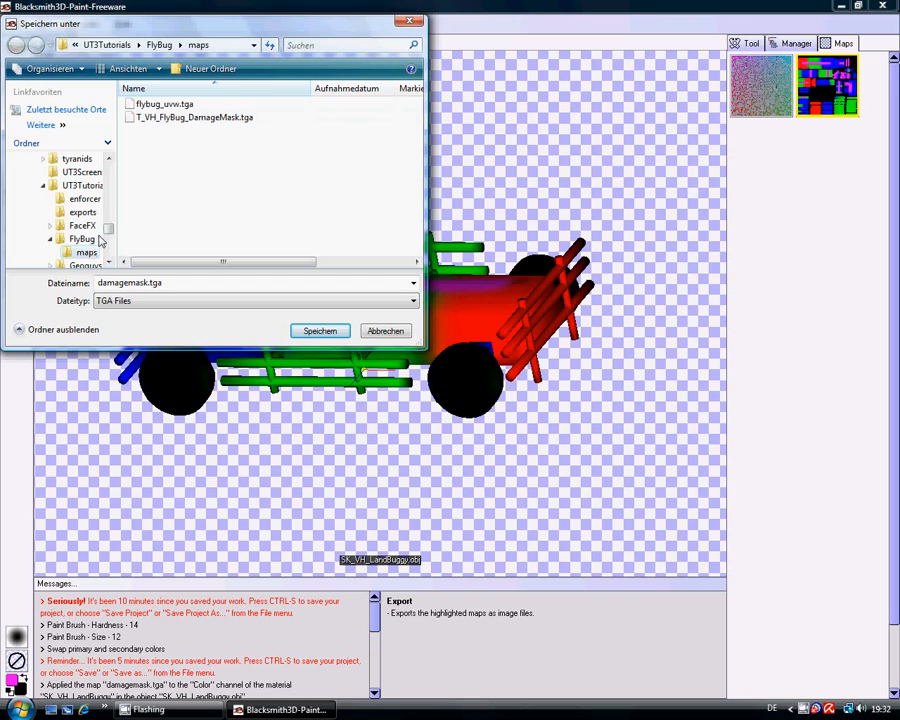
- Save the exported map in LandBuggy's maps folder as T_VH_LandBuggy_DamageMask.tga, replacing the existing file
scroll(109, 240, down, 3)
scroll(109, 240, up, 1)
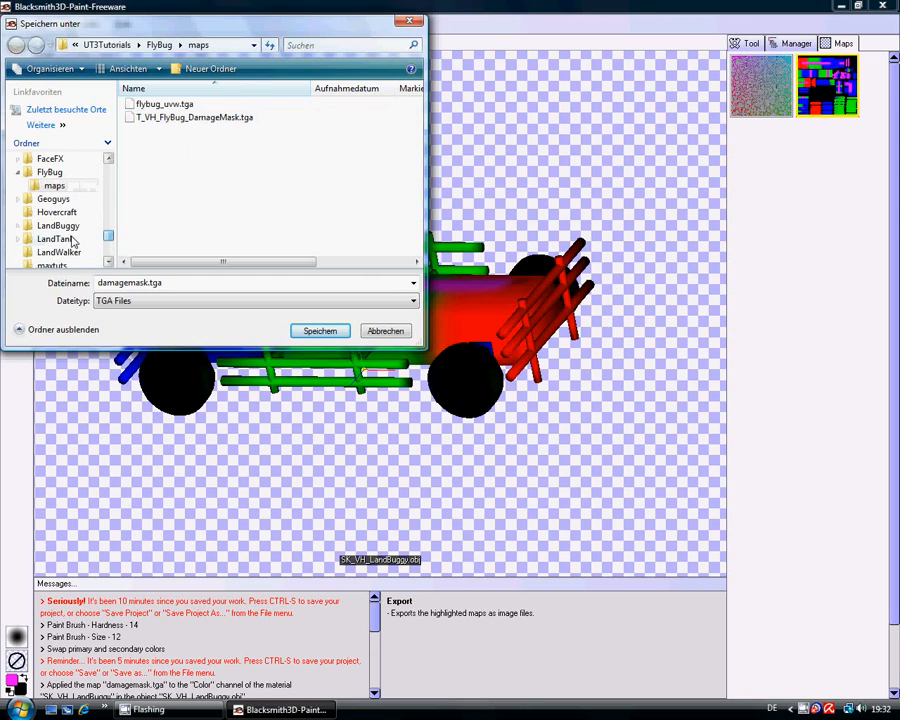
click(15, 226)
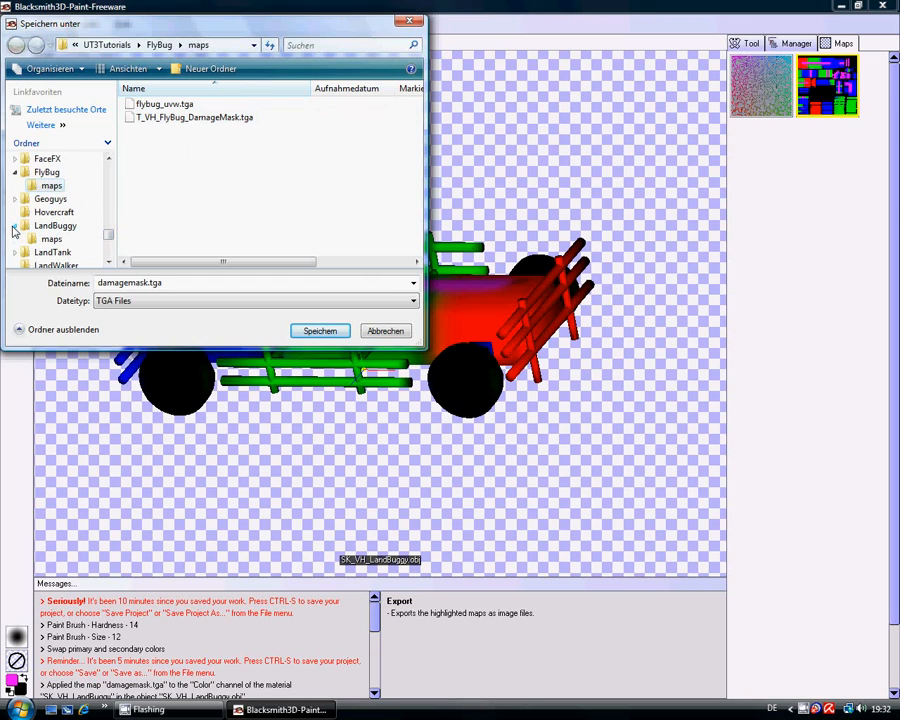
click(40, 240)
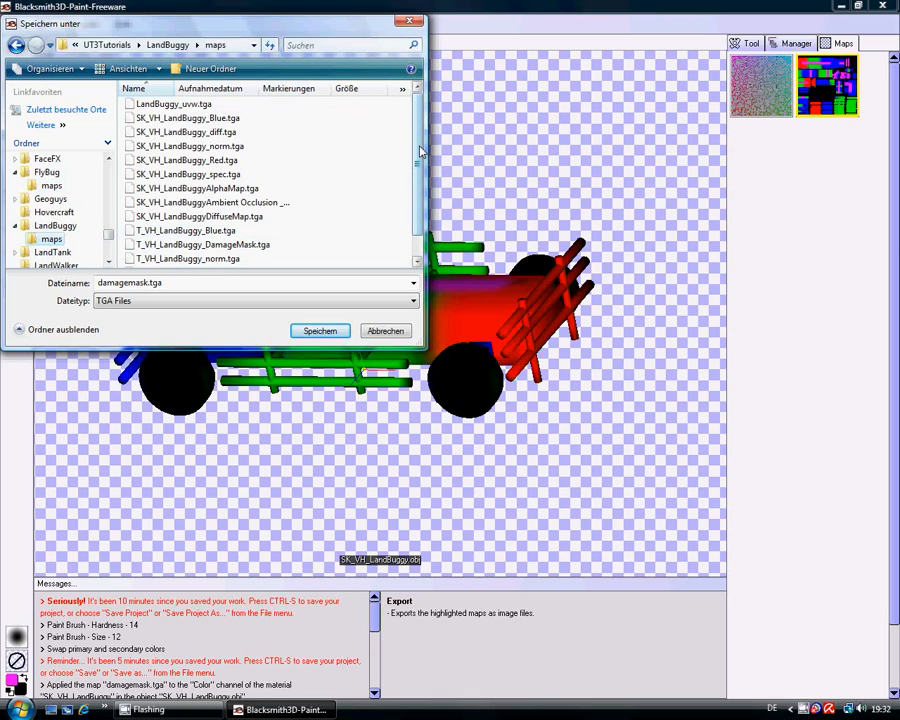
click(255, 243)
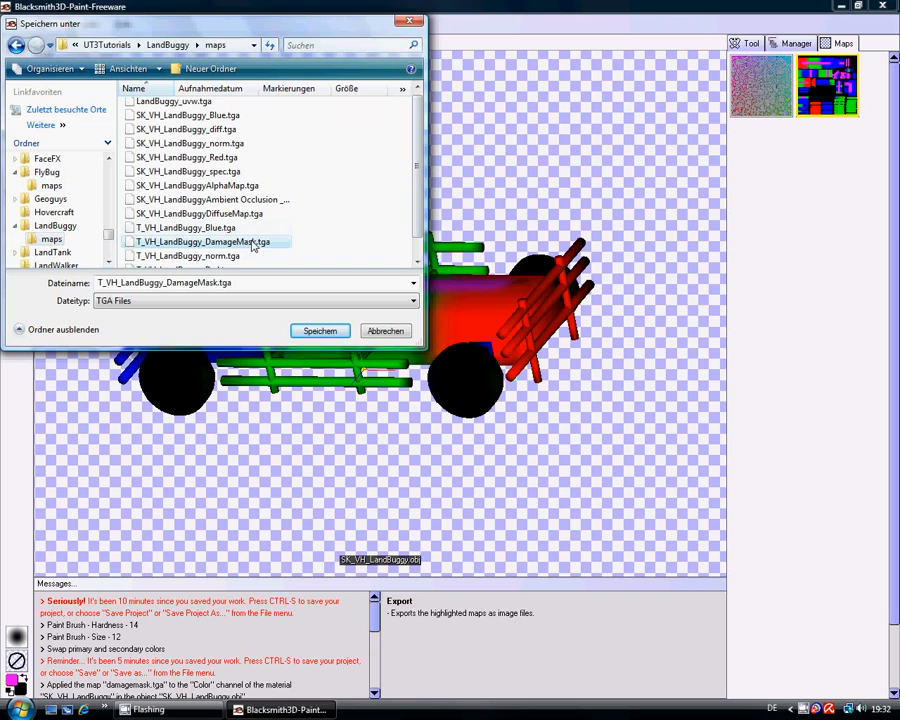
click(319, 331)
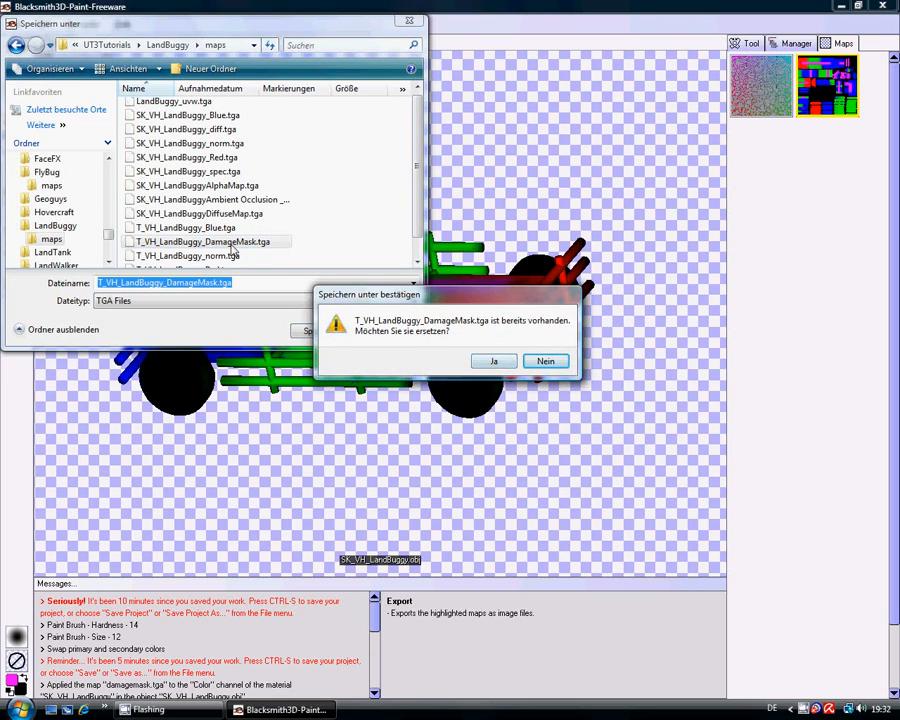
click(493, 362)
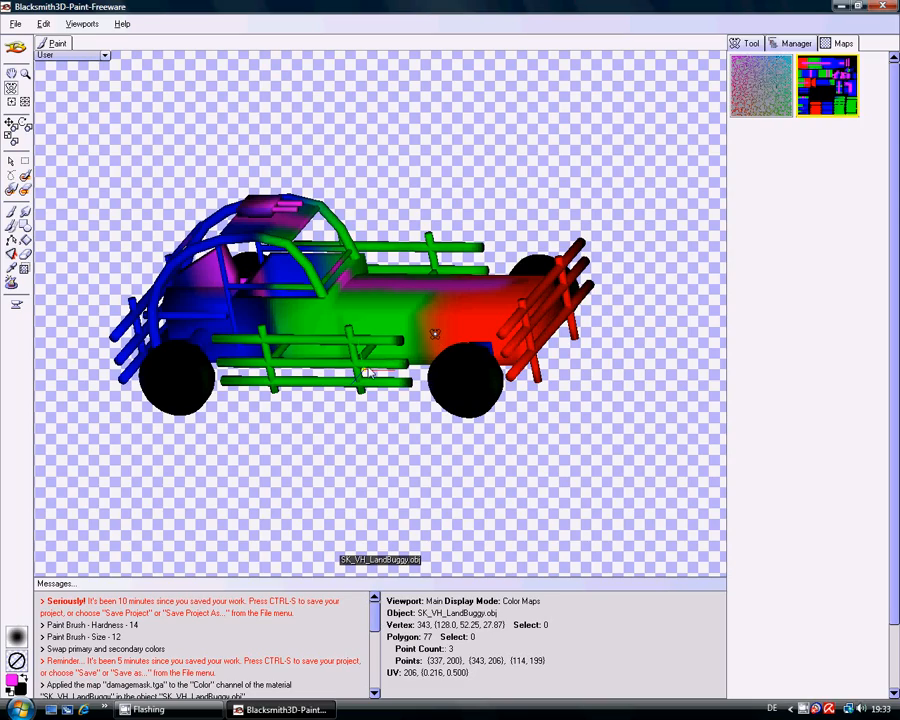
drag(434, 328, 411, 333)
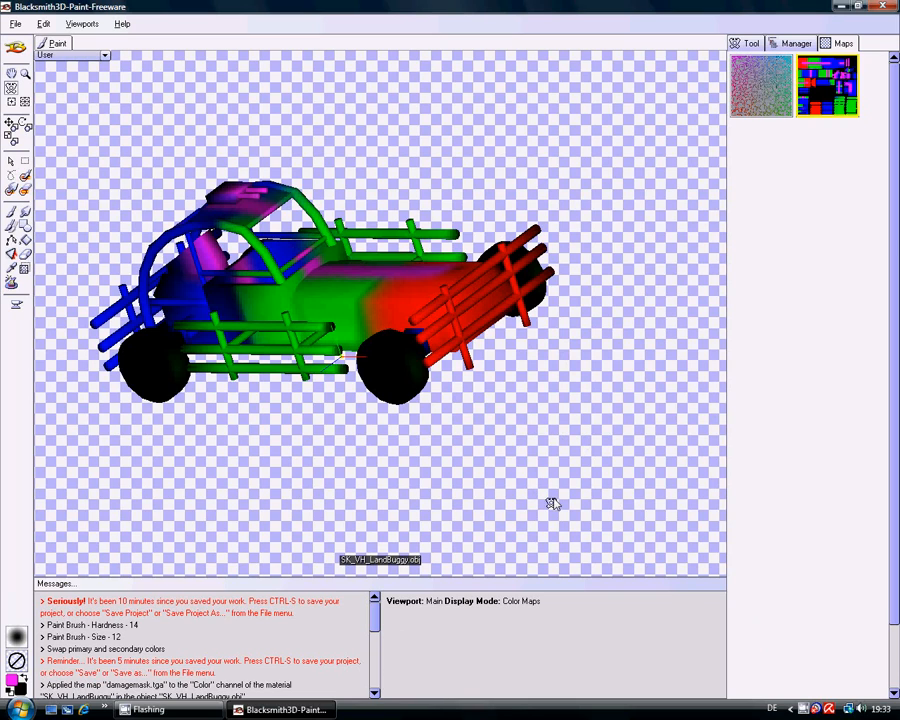
right_click(803, 709)
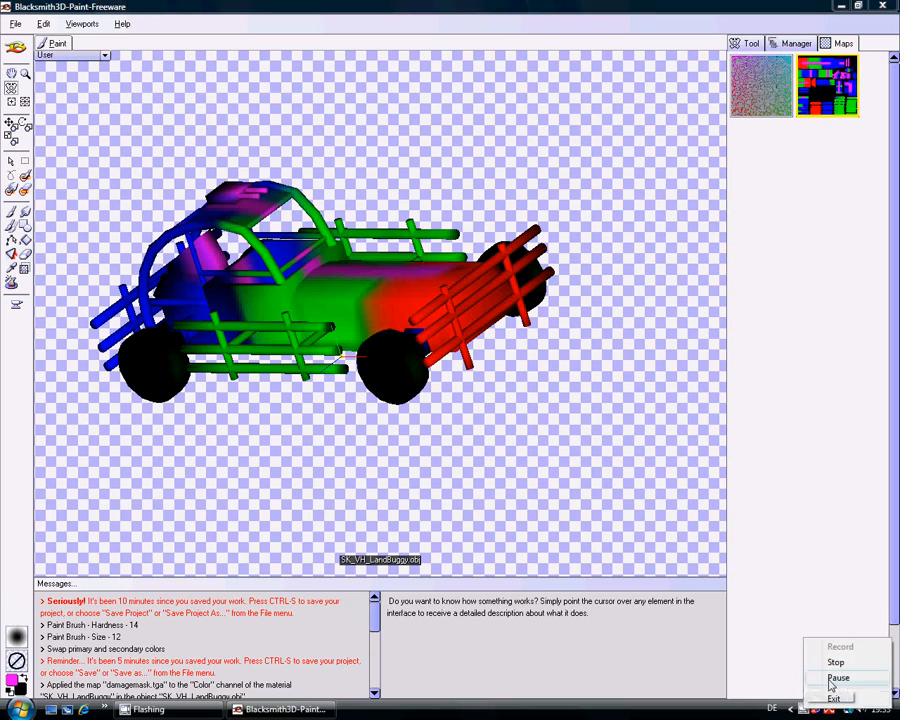